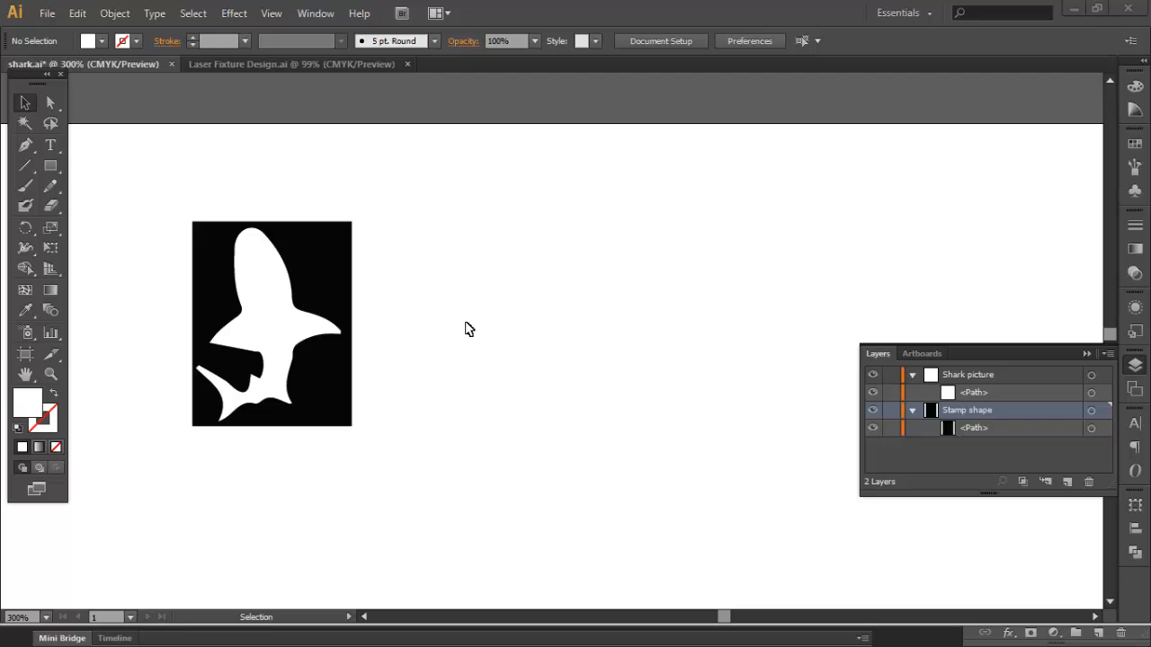
Step: Save a copy of the artwork as shark_to_solidwork.ai in the rubber stamp folder with Illustrator CS6 options
click(47, 13)
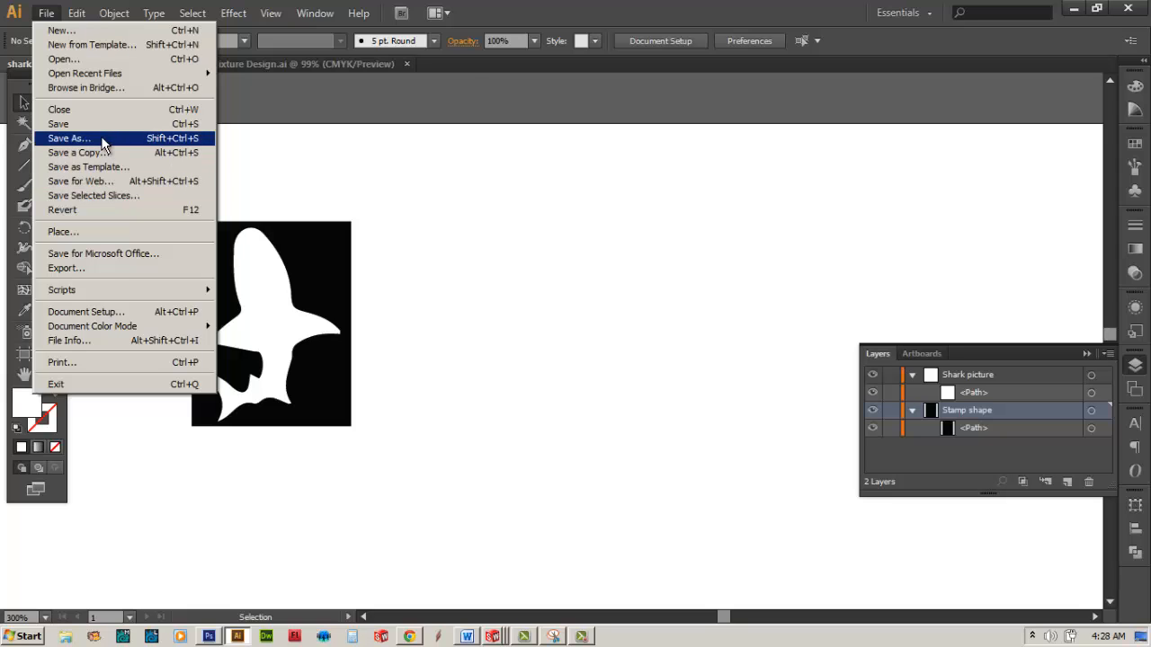
click(100, 140)
click(208, 308)
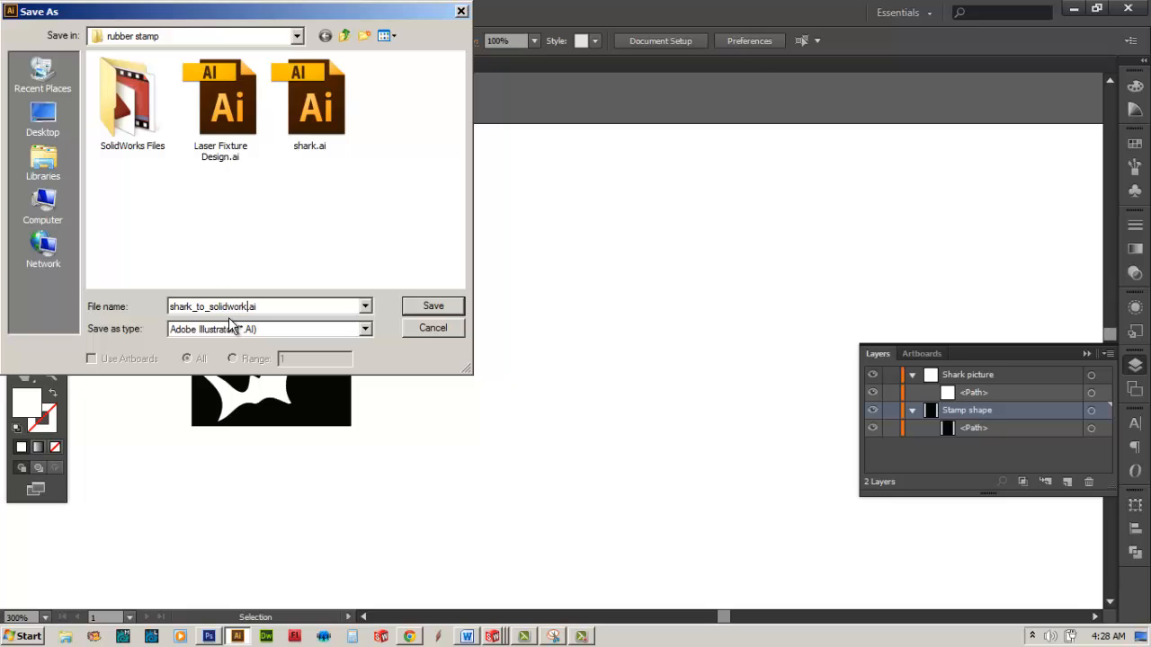
click(427, 303)
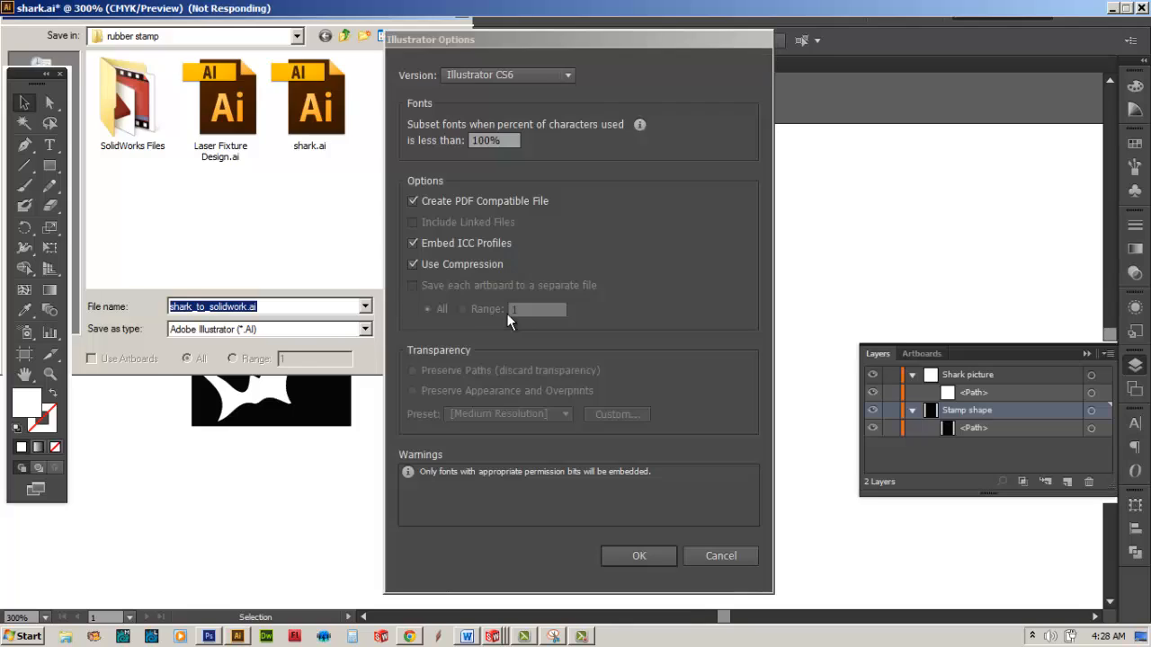
click(635, 557)
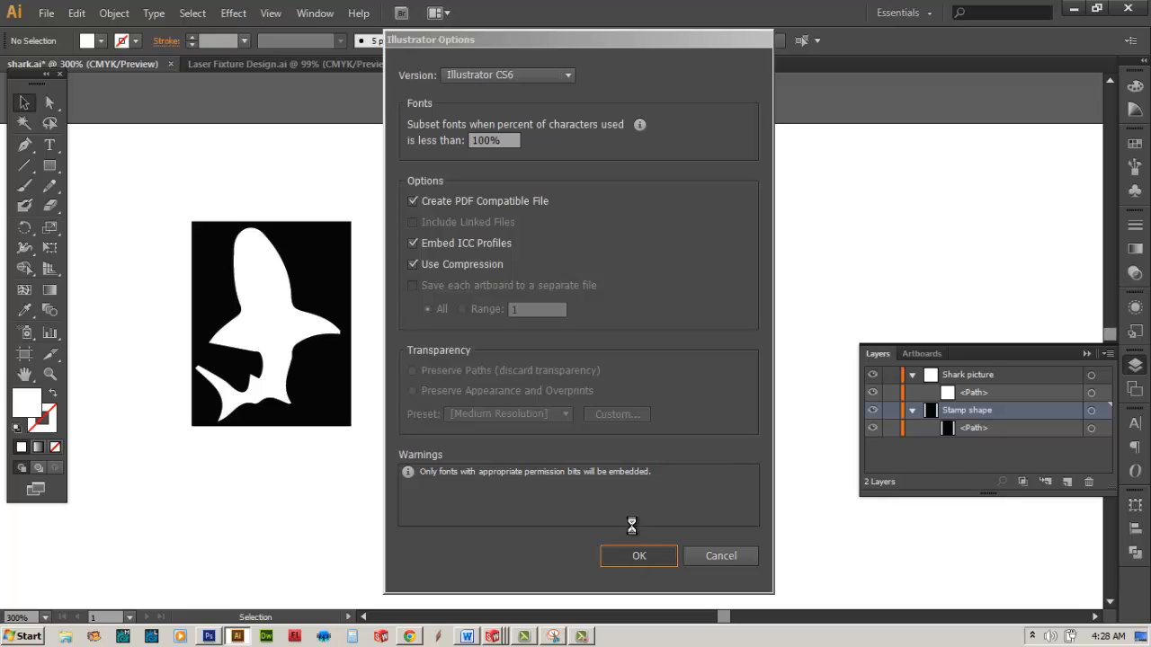
click(641, 555)
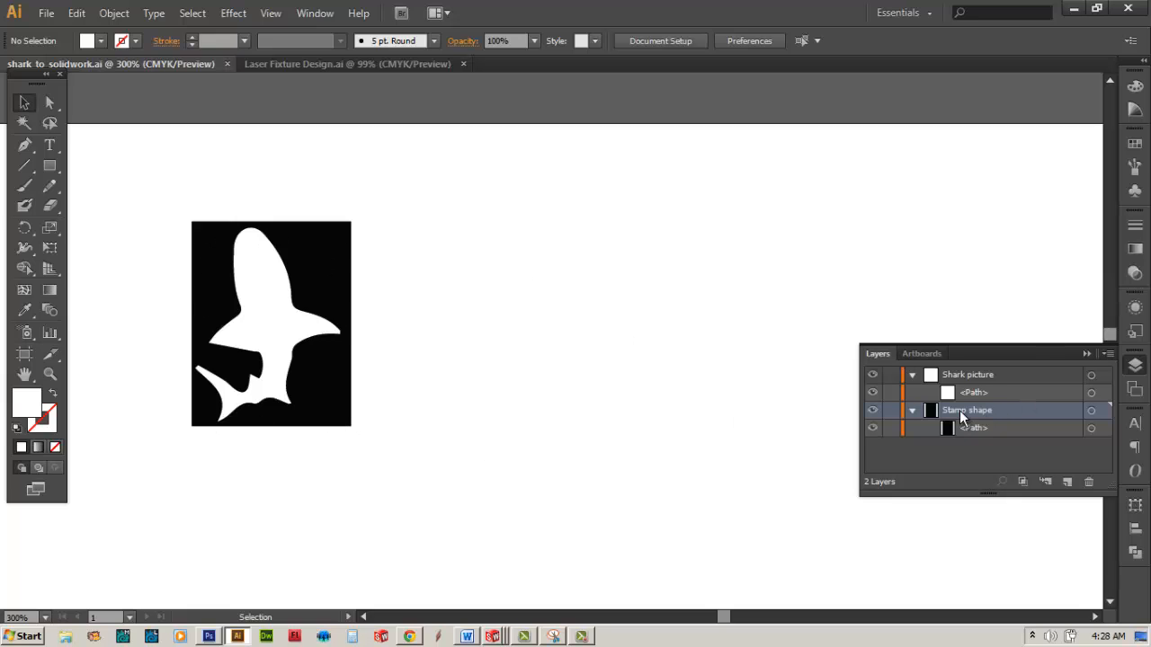
Step: Delete the Stamp shape layer and give the shark path the default 1 pt black stroke with no fill
drag(958, 416, 1088, 484)
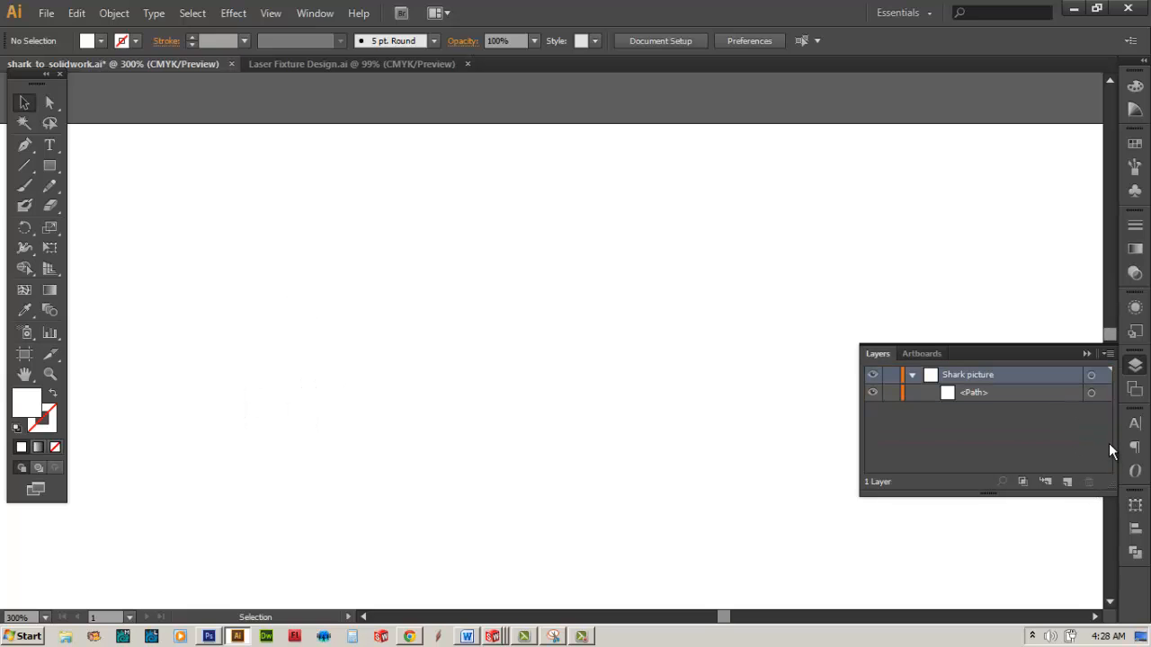
drag(440, 164, 161, 486)
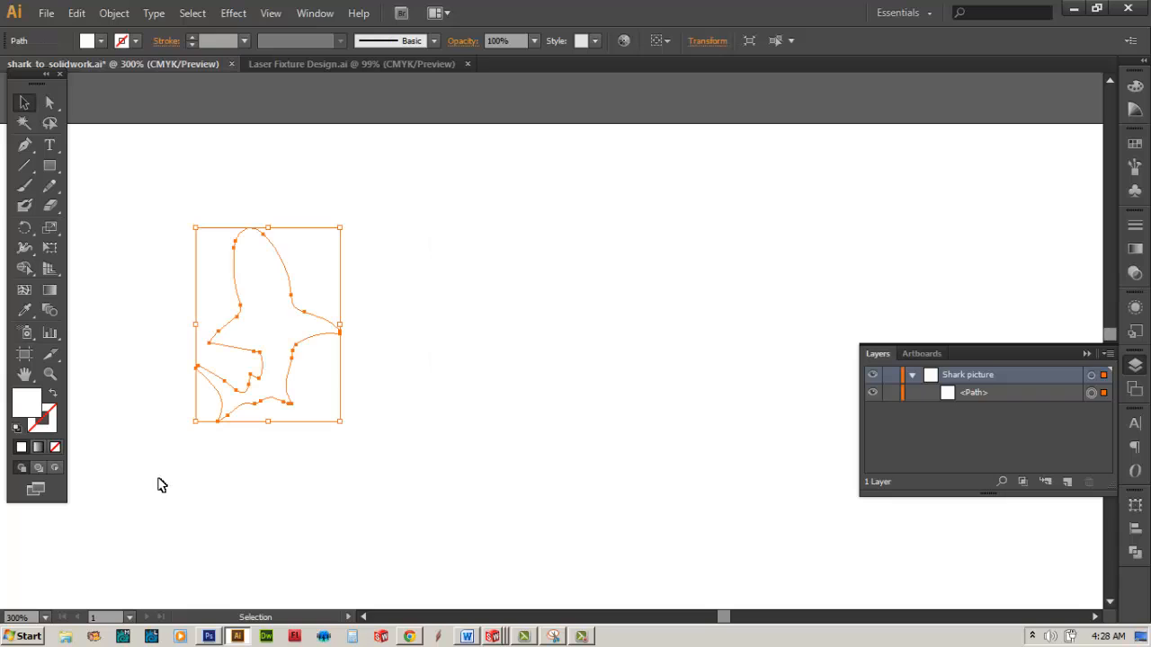
click(18, 431)
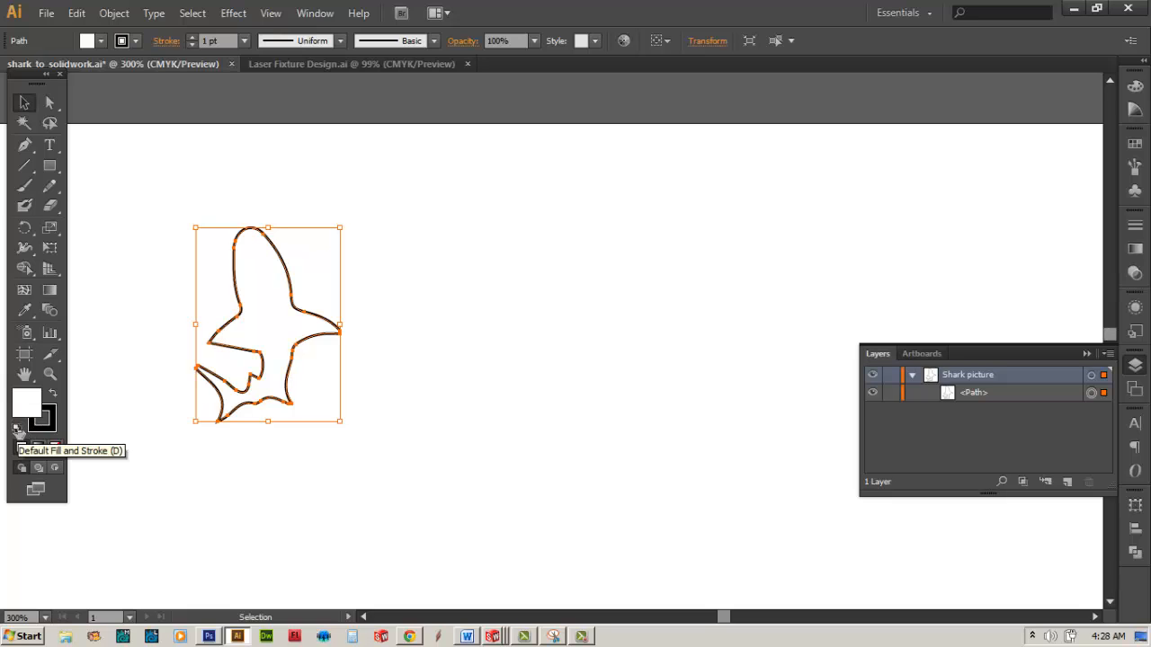
click(54, 449)
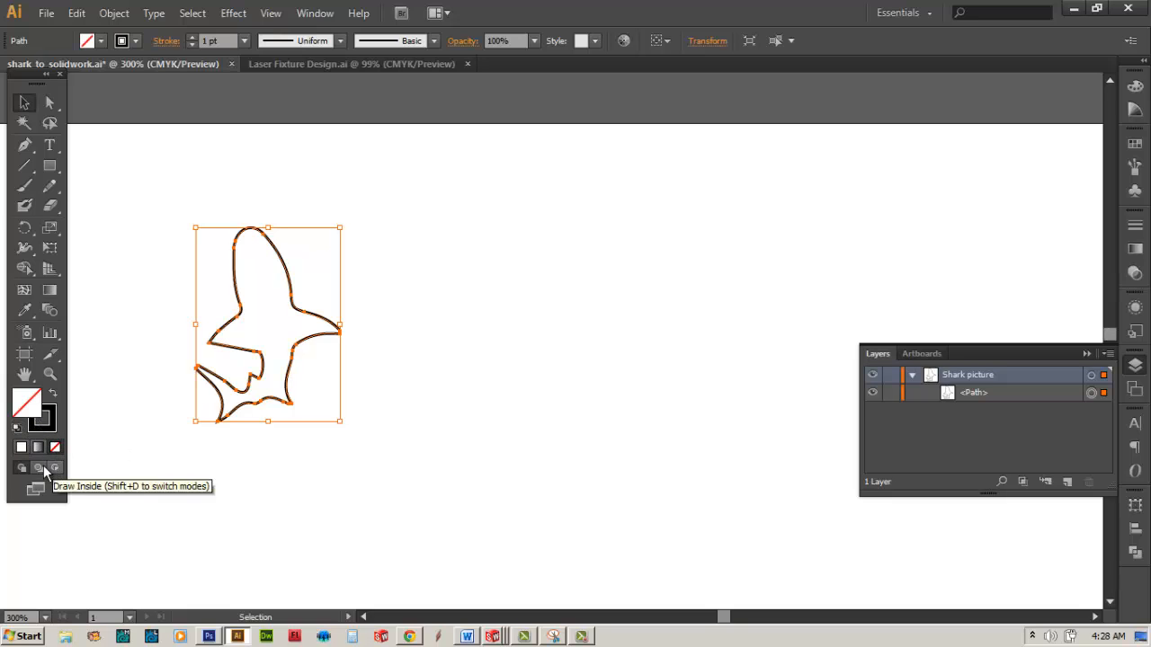
Step: Start exporting the shark outline to the SolidWorks Files folder as the AutoCAD Interchange File shark_to_solidwork.dxf
click(52, 18)
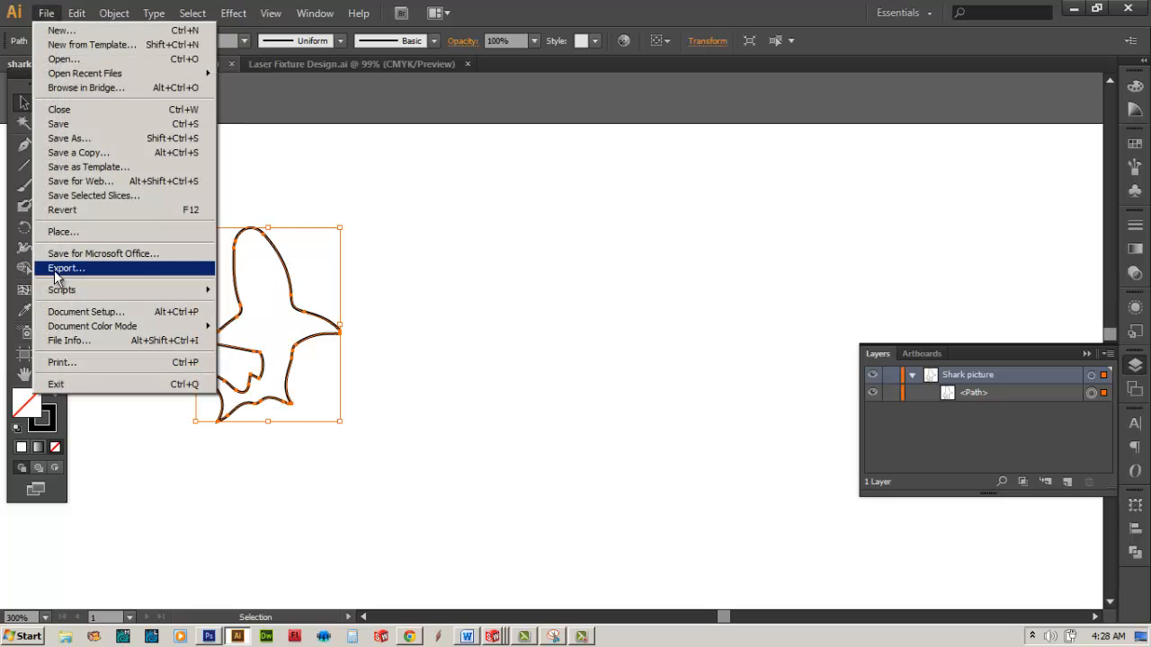
click(64, 271)
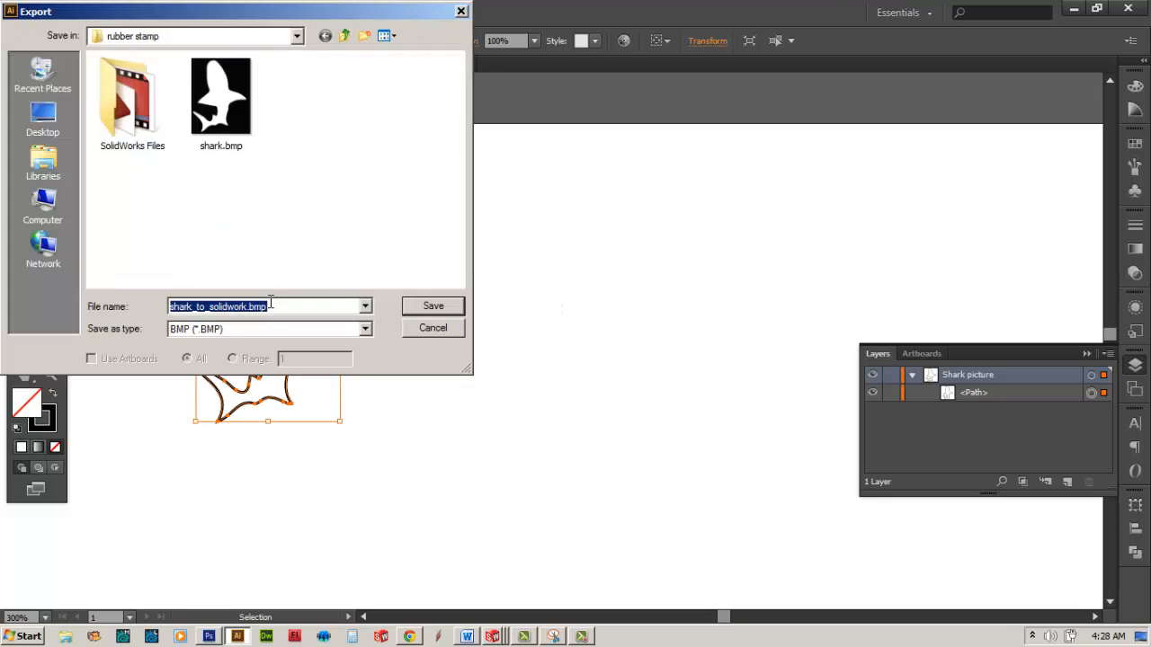
double_click(126, 97)
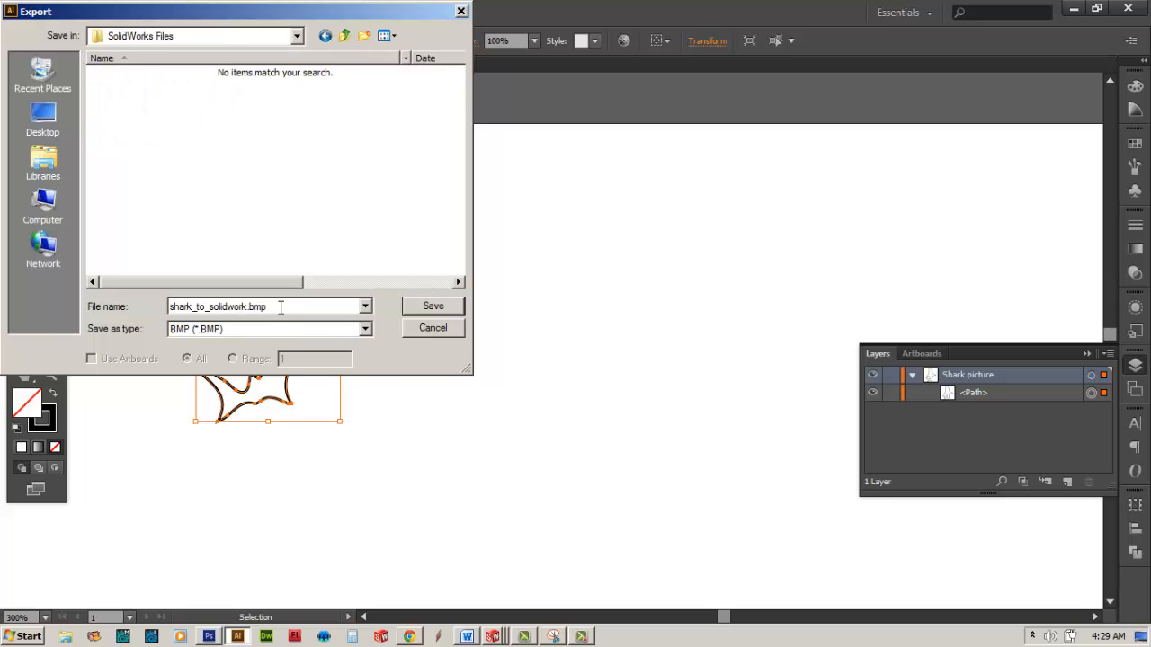
click(244, 329)
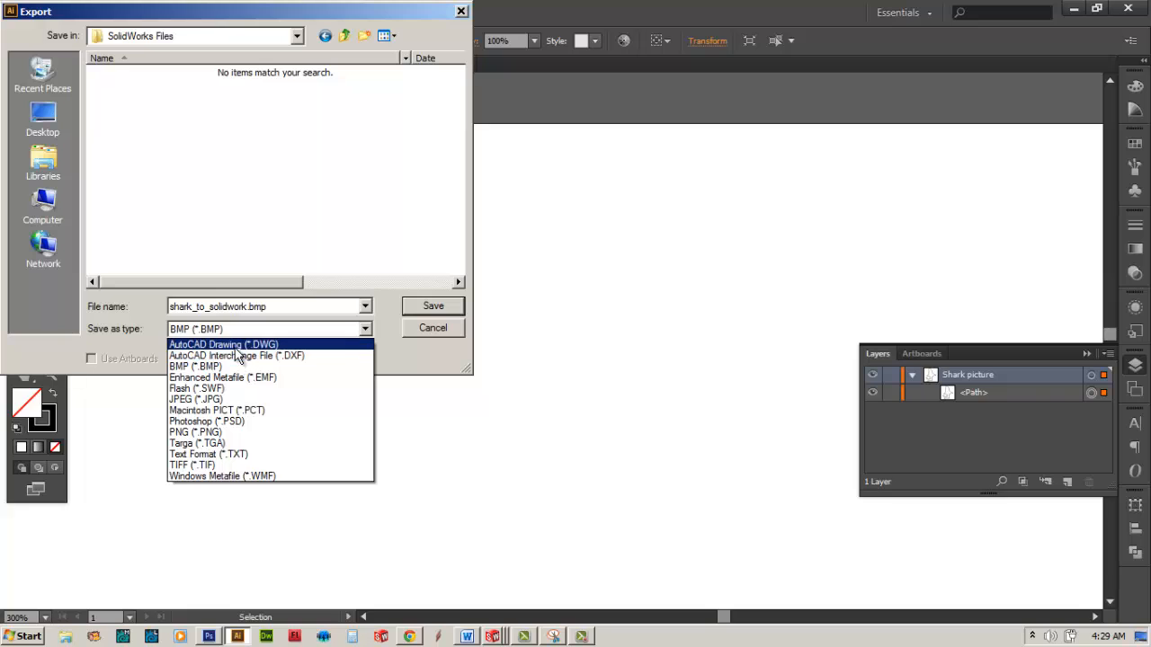
click(239, 356)
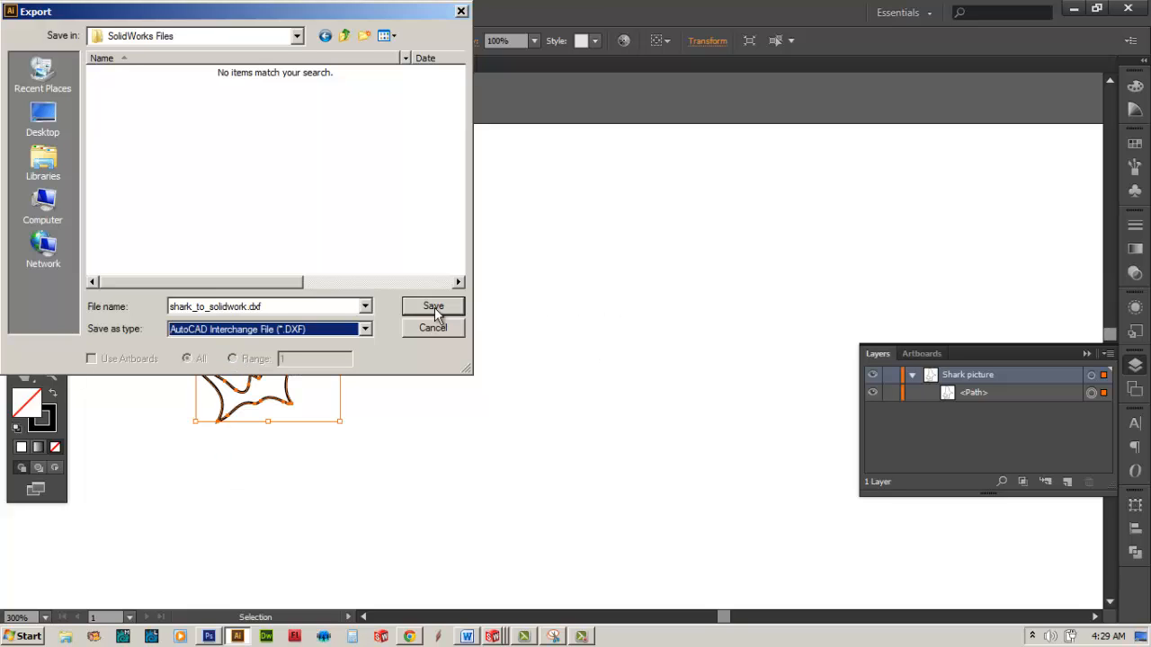
click(432, 306)
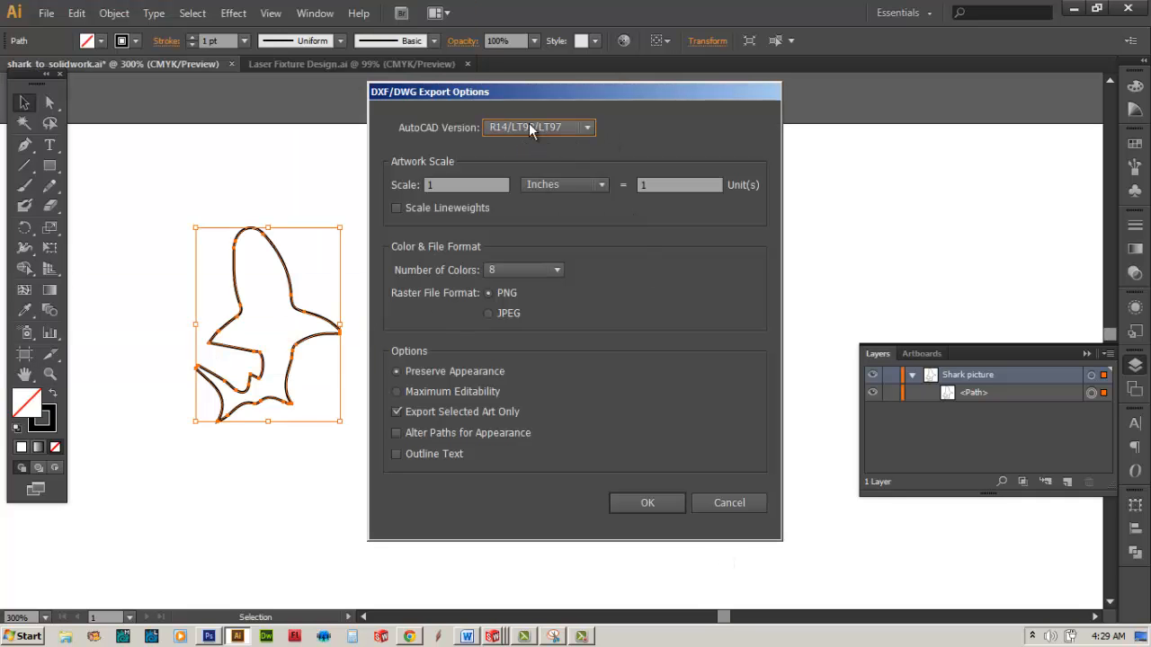
Step: Set the DXF export's AutoCAD version to 2004/2005/2006 and complete the export
click(528, 126)
click(535, 200)
click(648, 503)
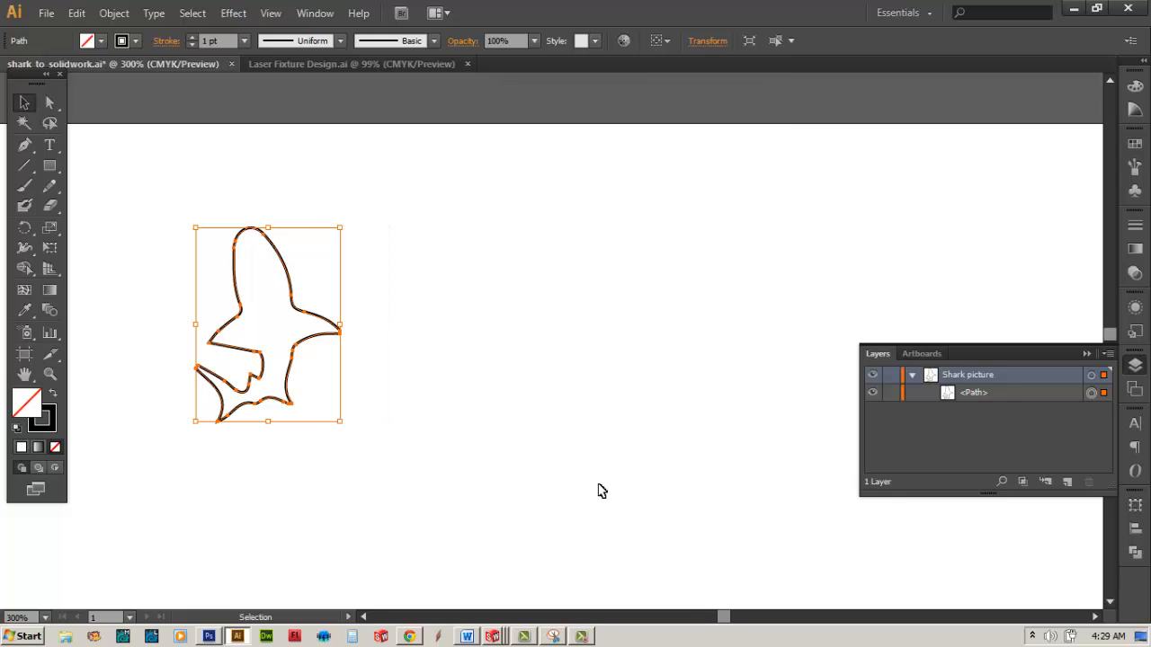
Step: Switch to the SolidWorks part rubber_stamp_laser_piece and import shark_to_solidwork.dxf onto the block's upper face as a 2D sketch in inches
click(493, 636)
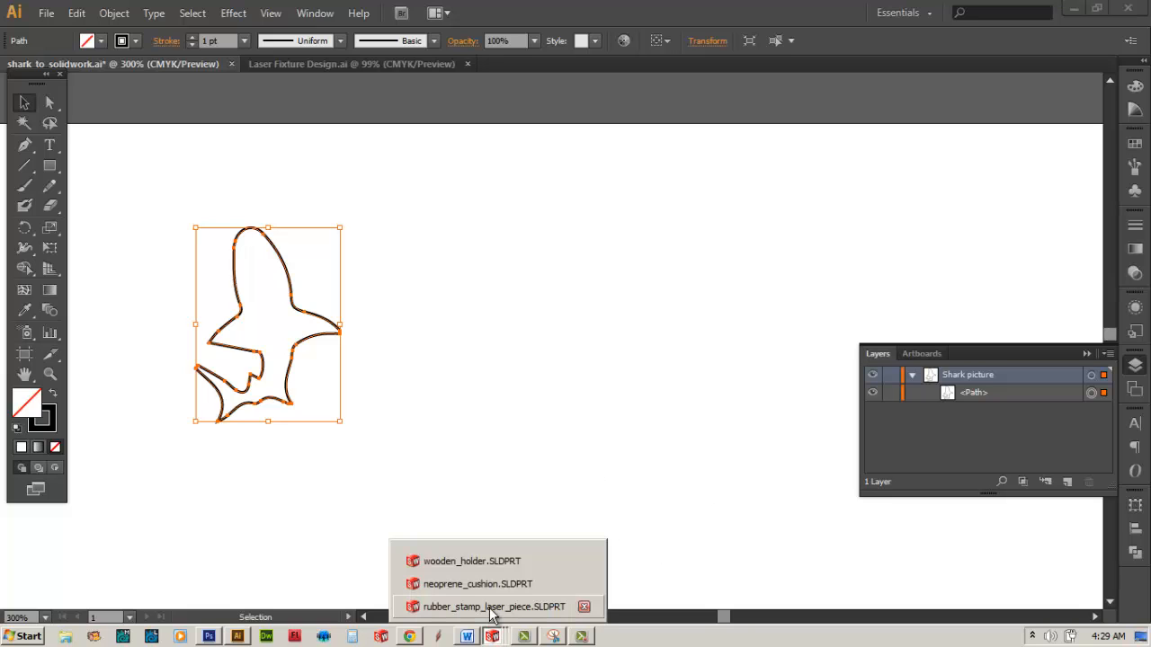
click(492, 607)
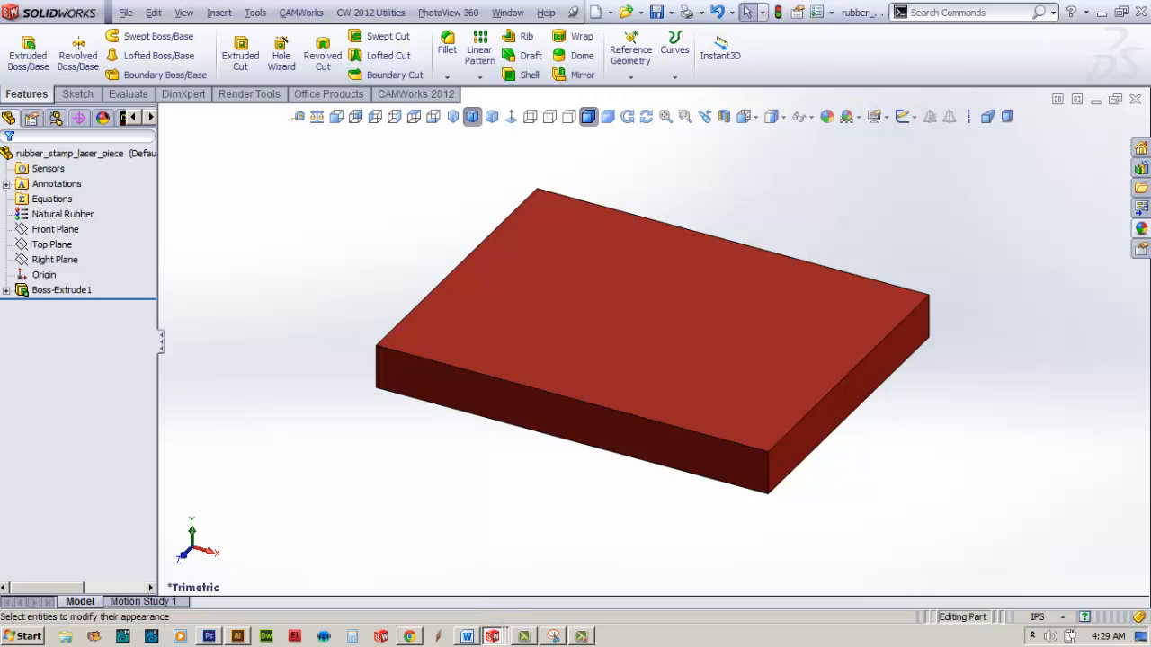
click(586, 300)
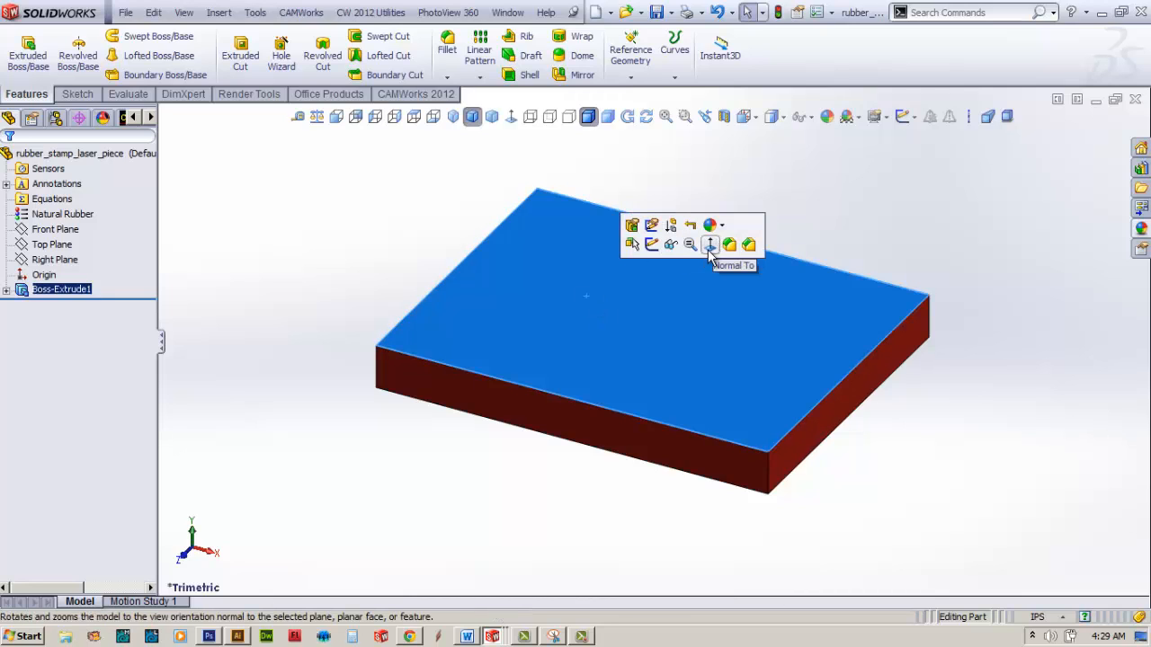
click(221, 13)
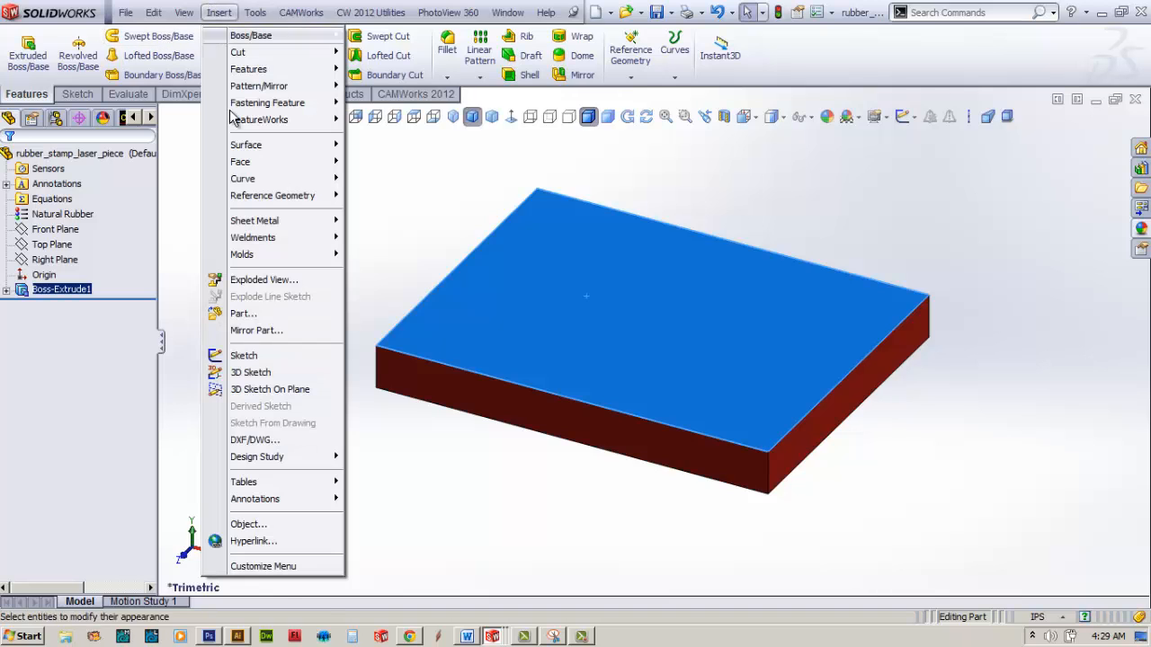
click(250, 441)
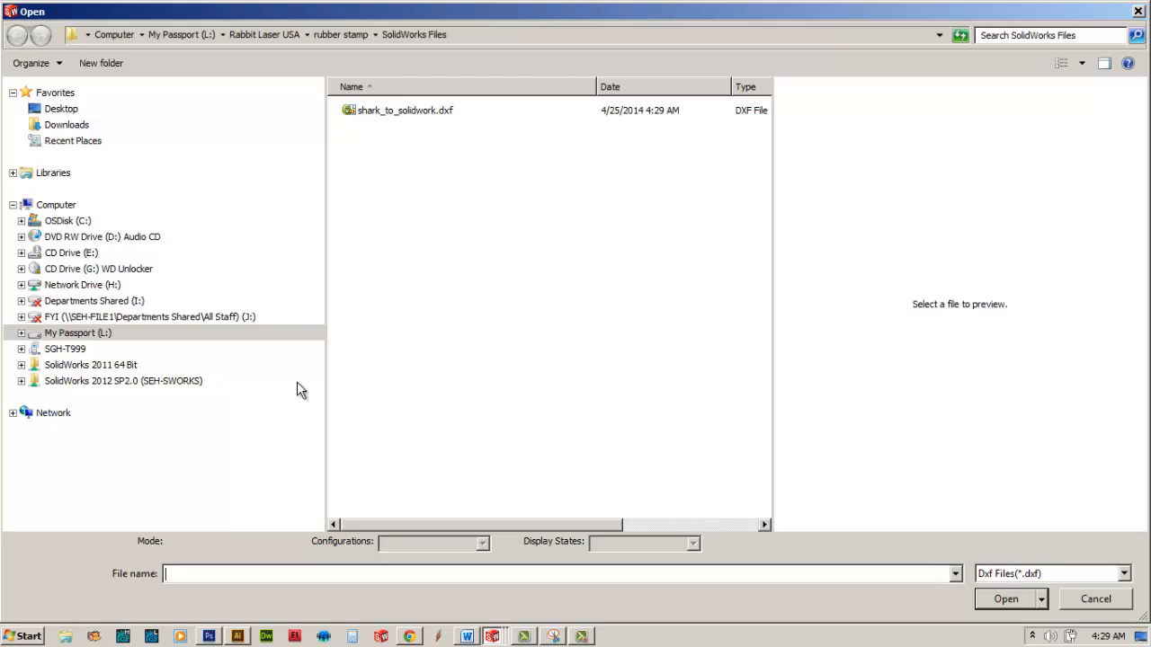
click(379, 111)
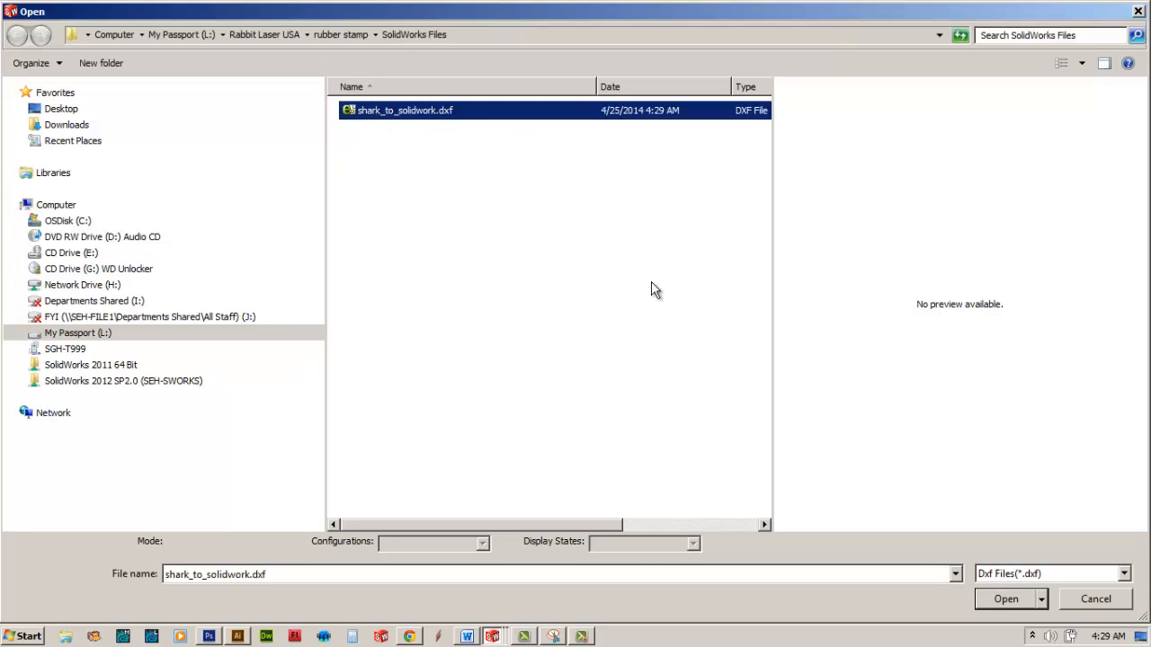
click(1030, 599)
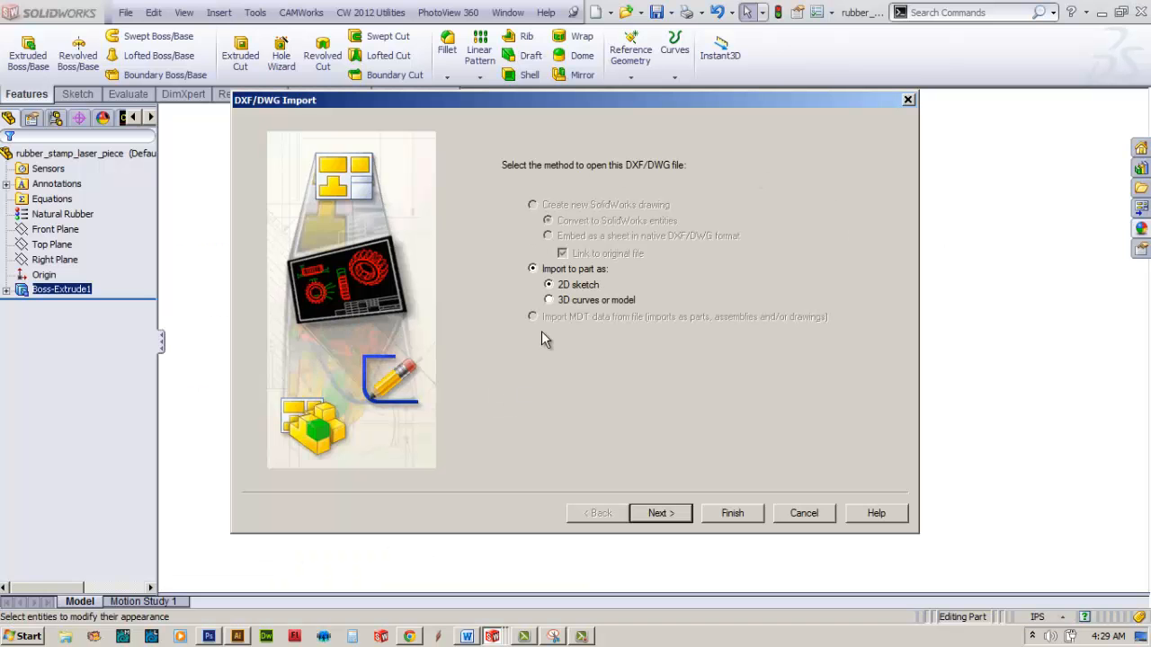
click(661, 514)
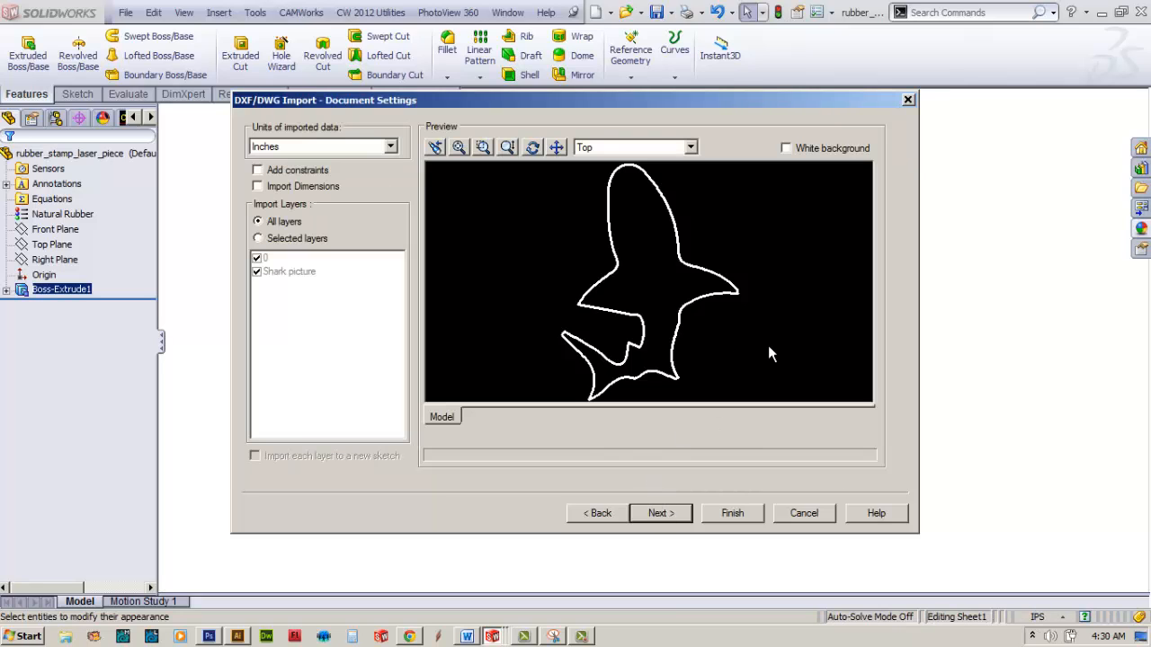
click(731, 515)
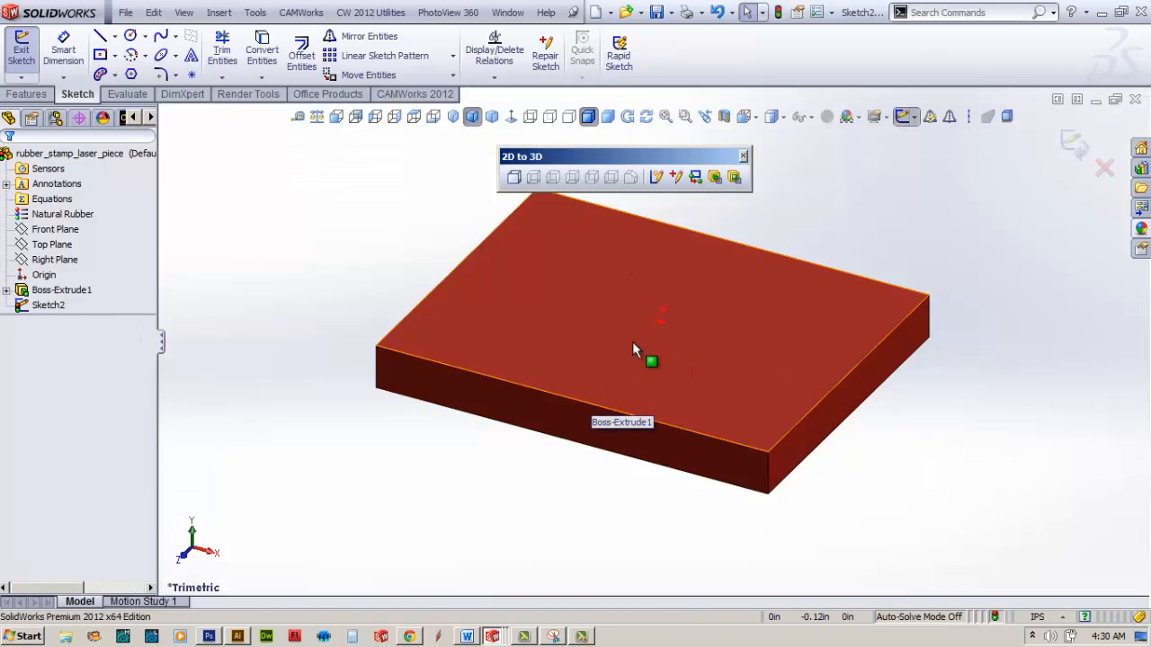
Step: Move all the imported shark splines from a point on the outline to near the origin on the block's upper face
key(f)
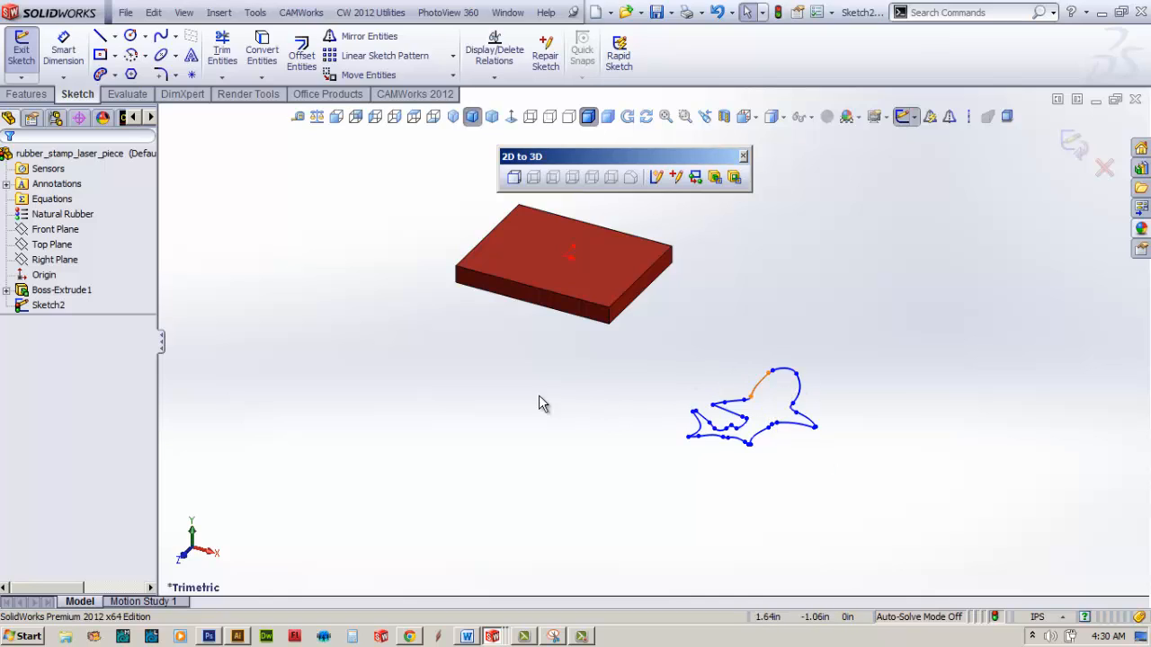
mouse_move(672, 314)
mouse_down()
mouse_move(846, 509)
mouse_move(813, 471)
mouse_up()
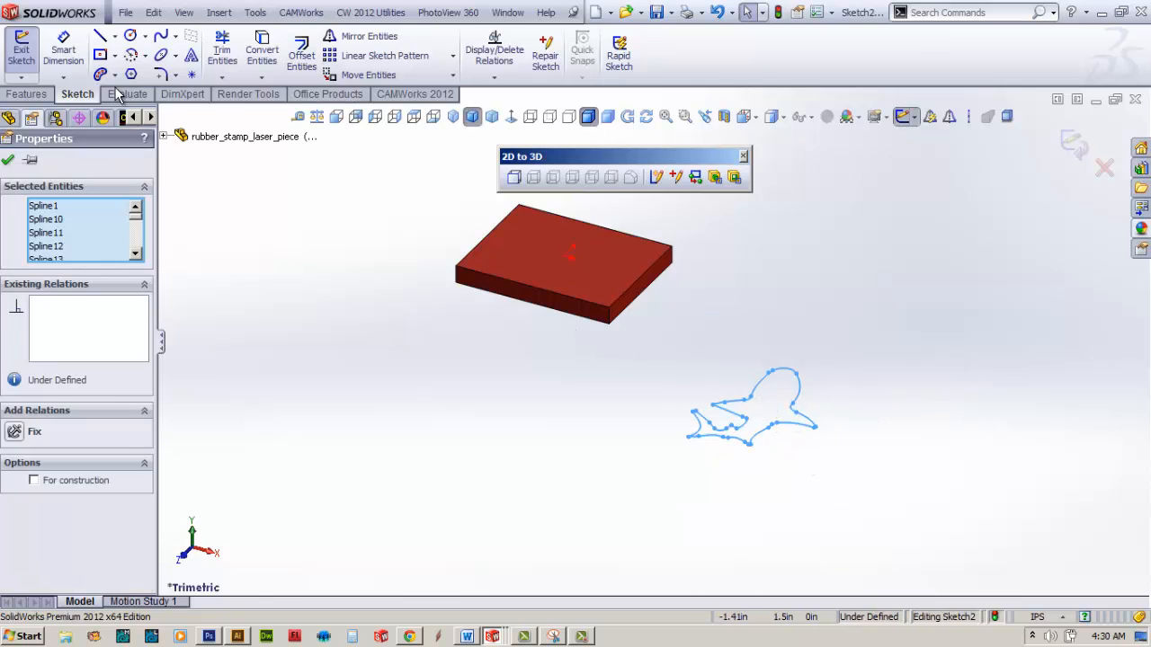
click(27, 94)
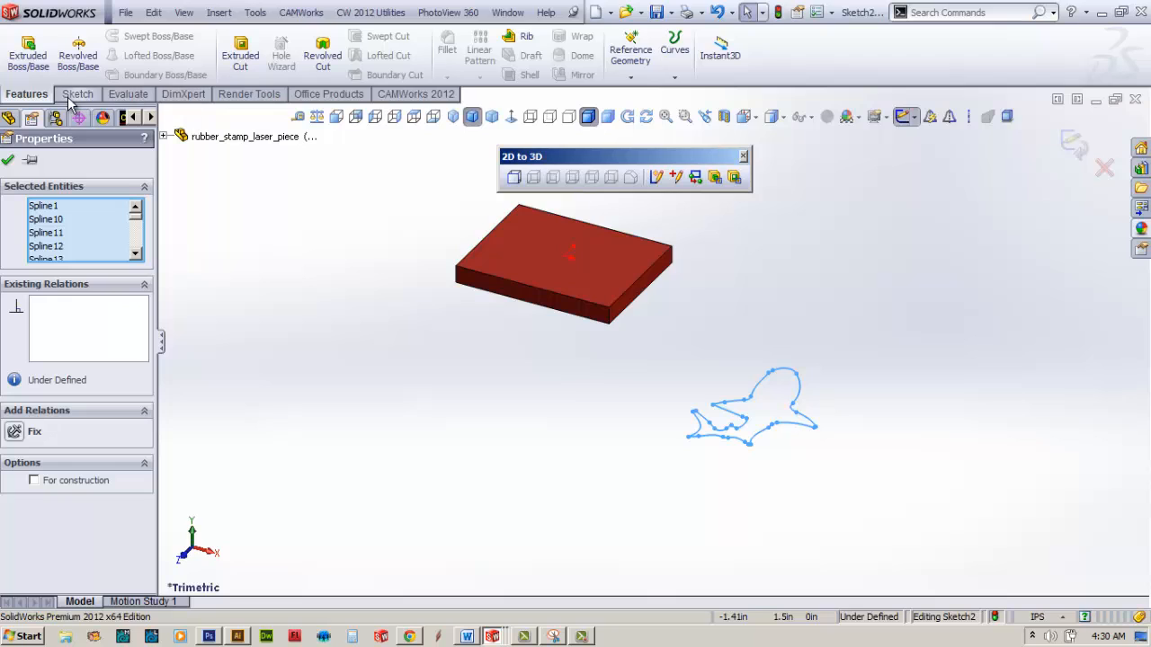
click(72, 96)
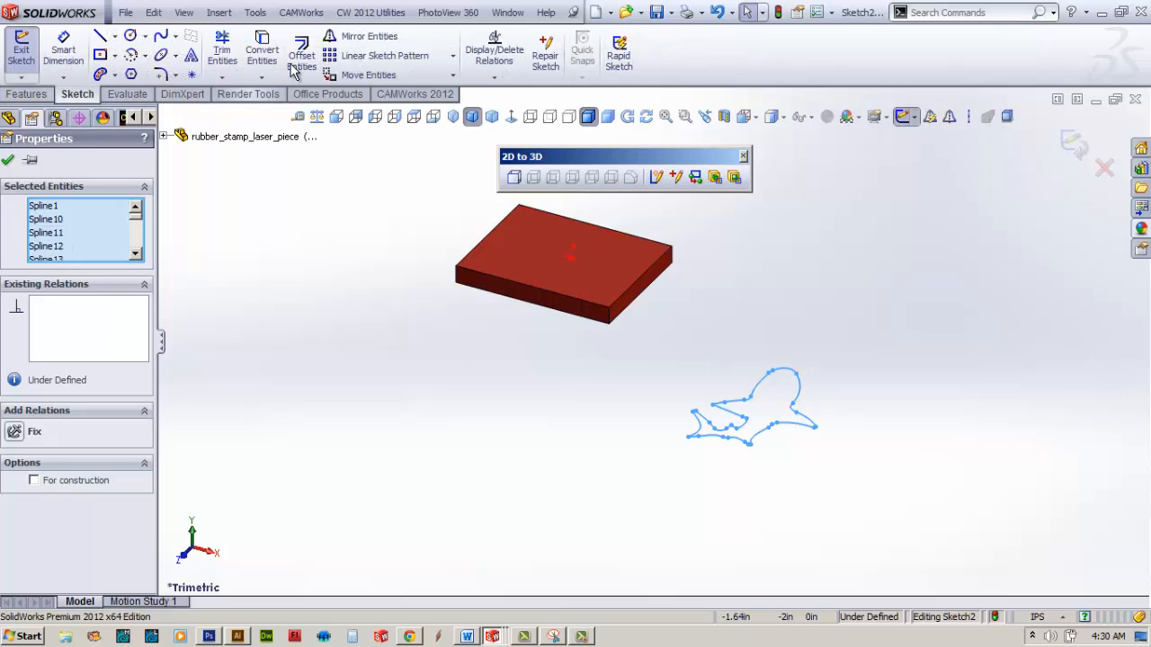
click(390, 77)
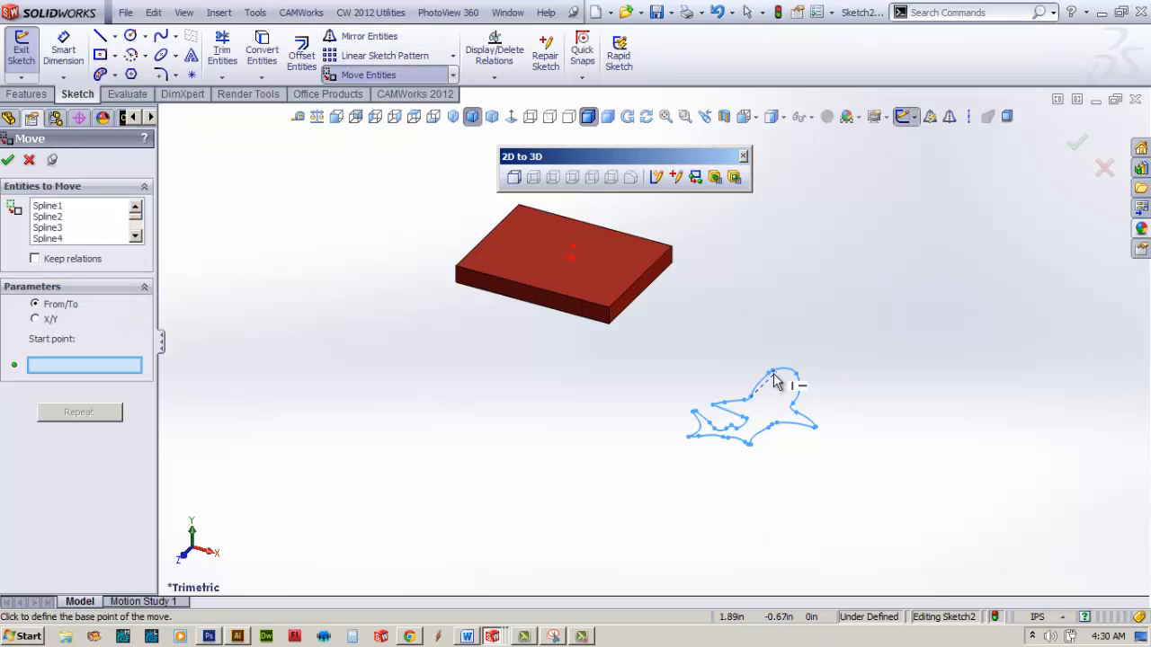
click(747, 420)
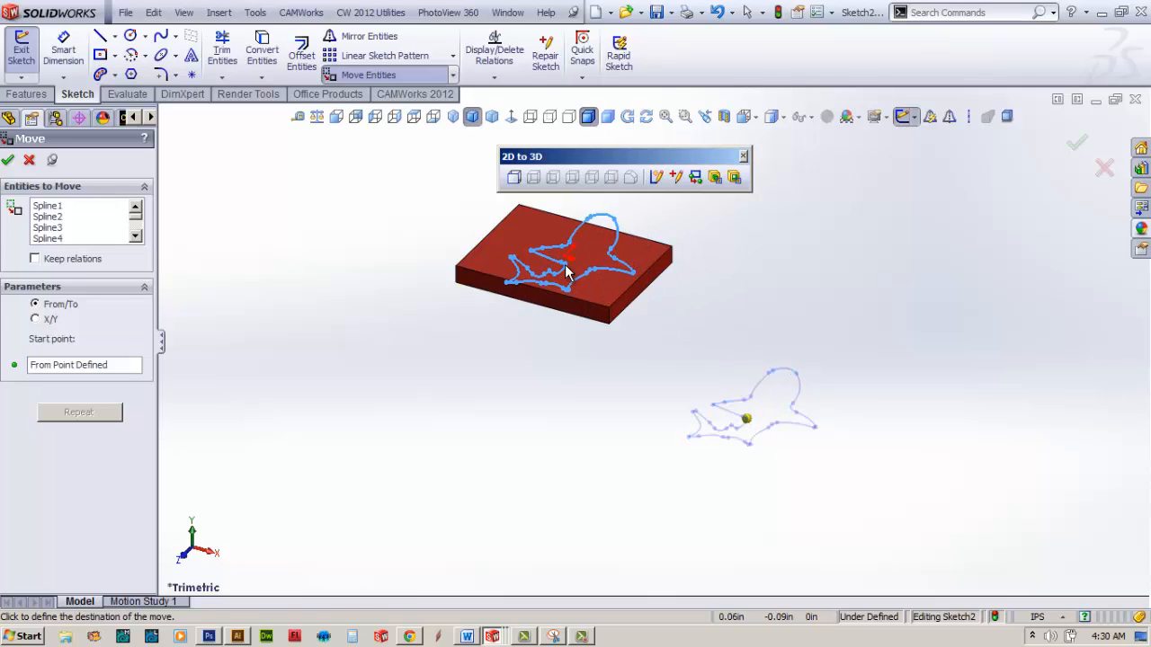
click(566, 272)
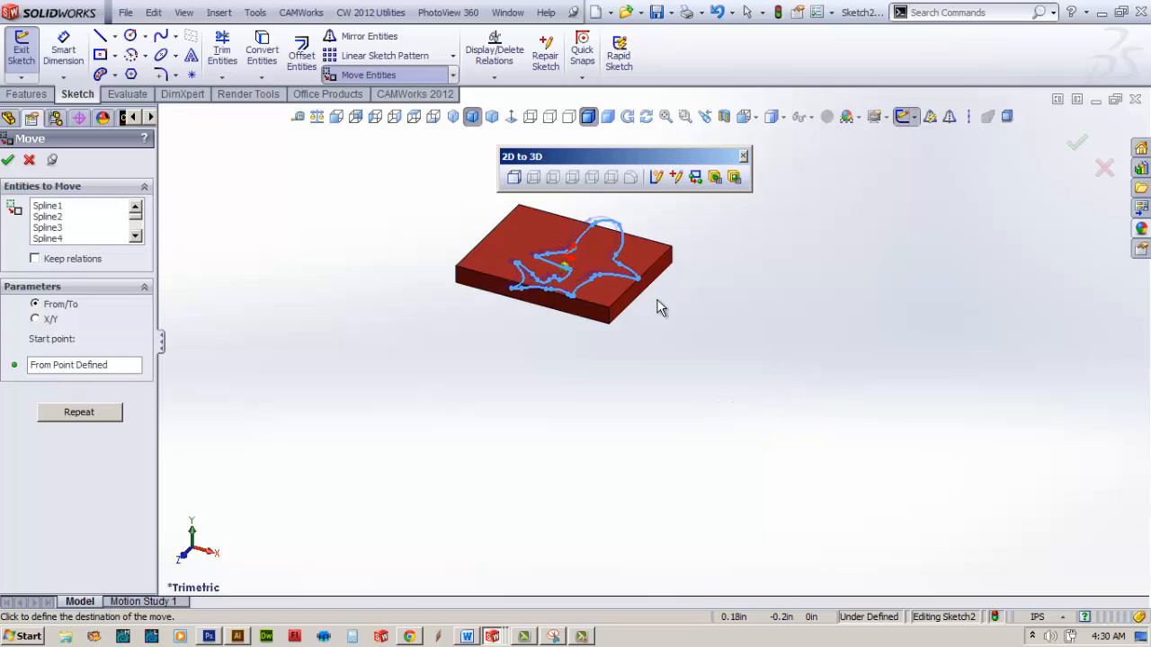
click(7, 160)
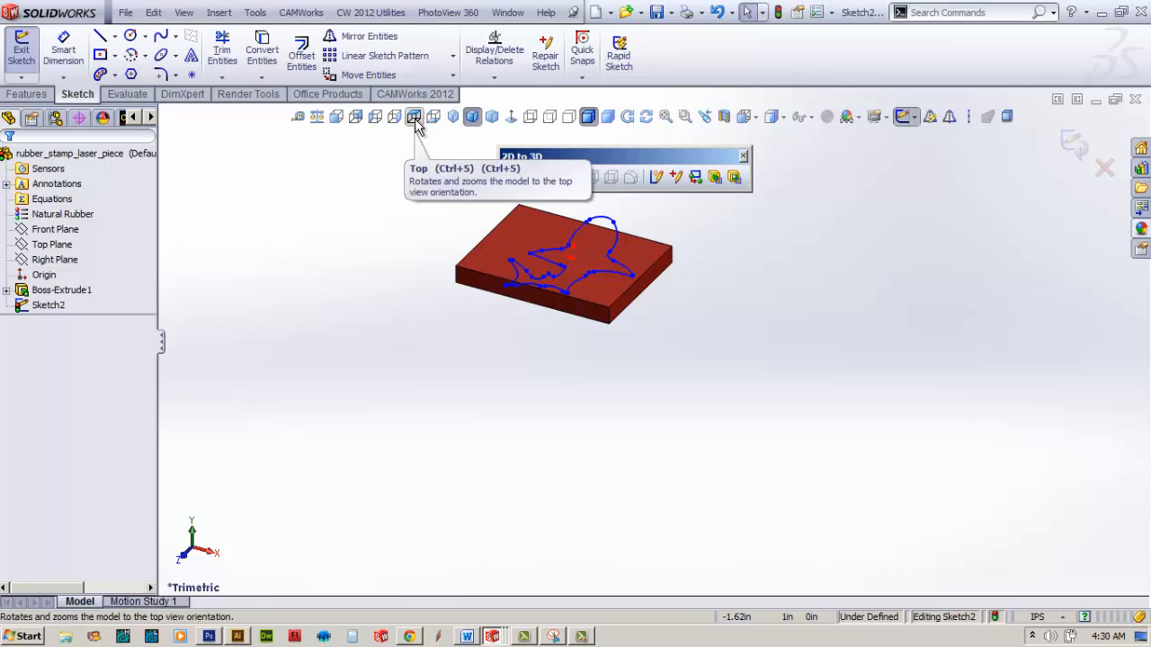
Step: Show the block in Top view and move the floating 2D to 3D toolbar clear of the shark sketch
click(783, 119)
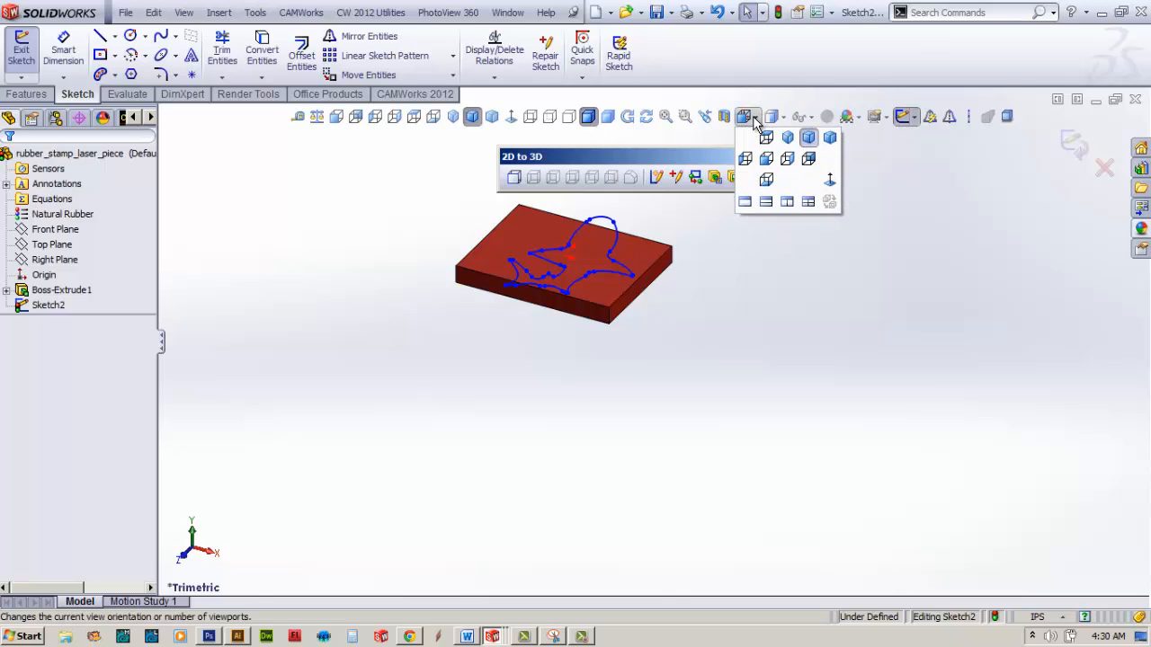
click(764, 144)
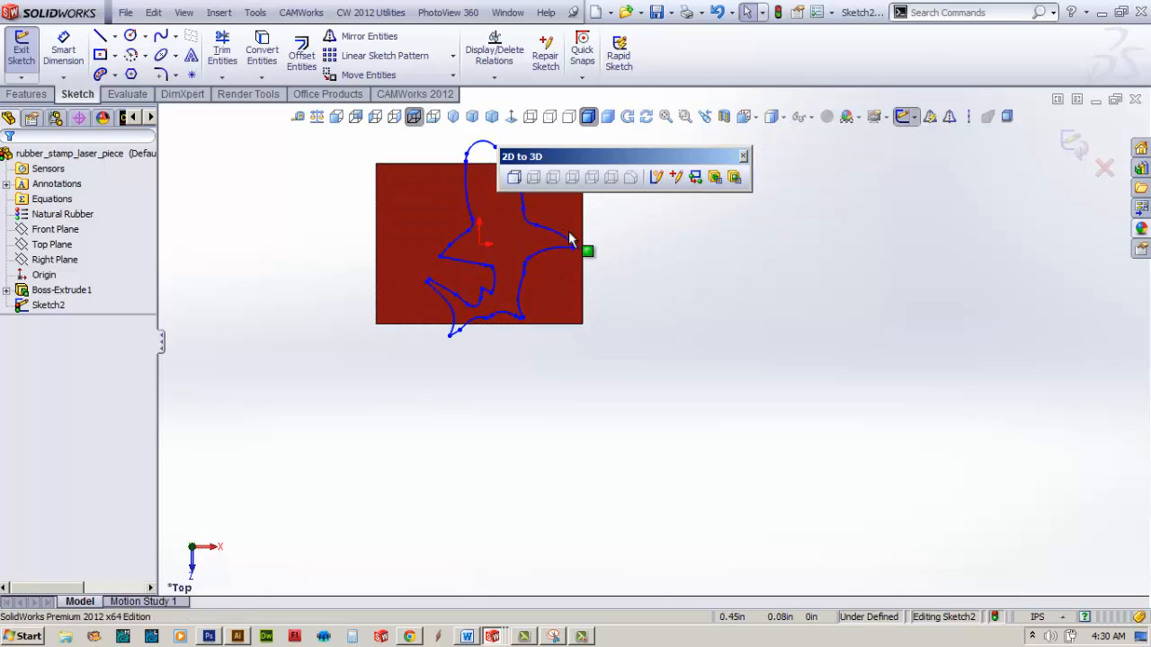
drag(690, 165, 989, 167)
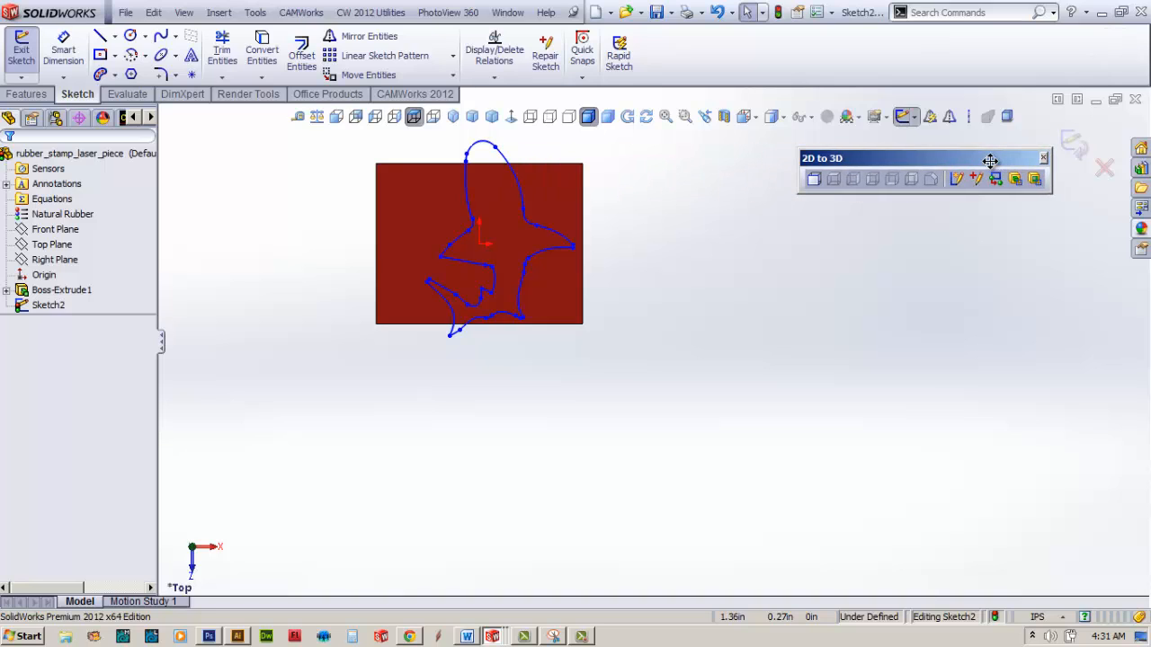
scroll(518, 215, up, 3)
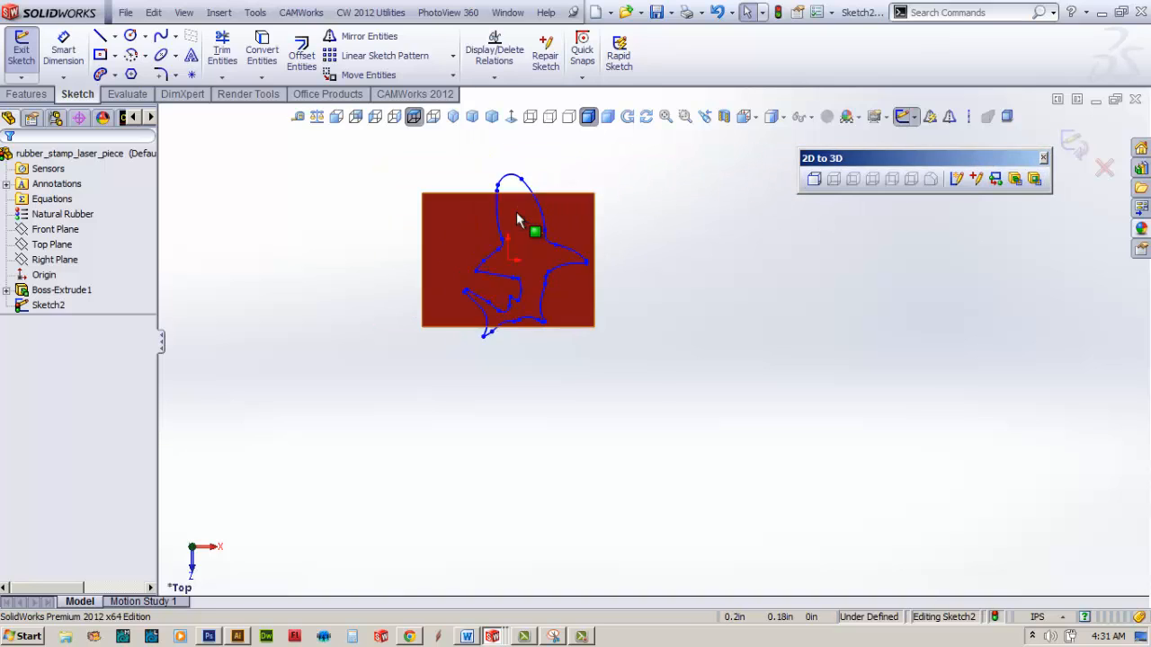
scroll(529, 233, down, 3)
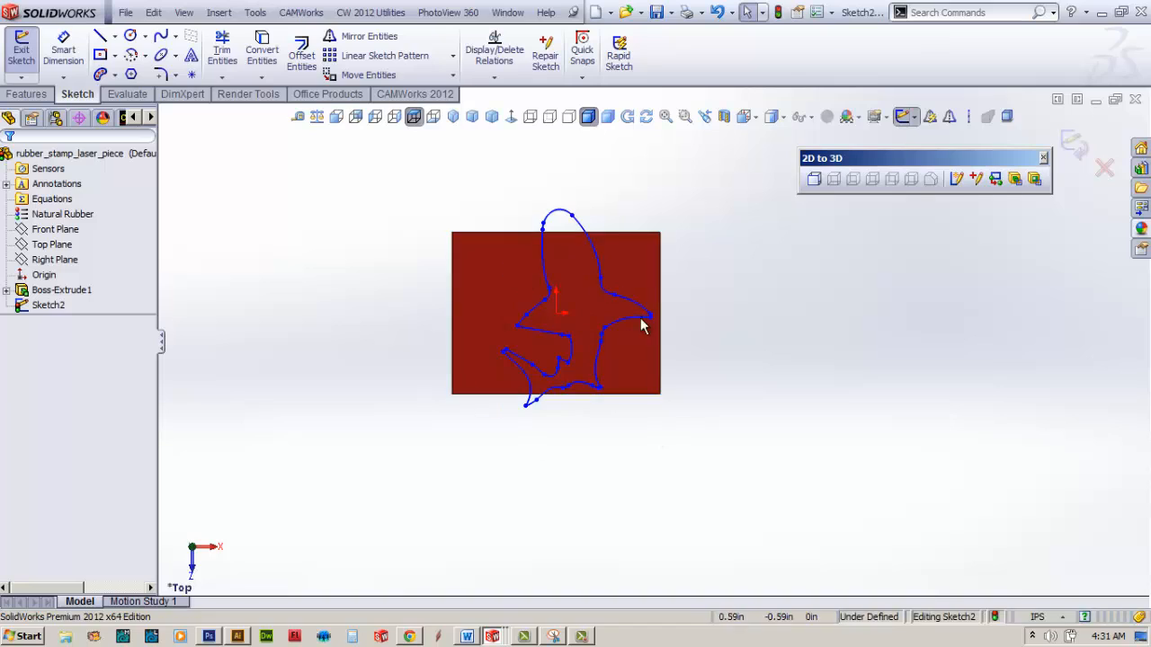
click(453, 75)
click(407, 135)
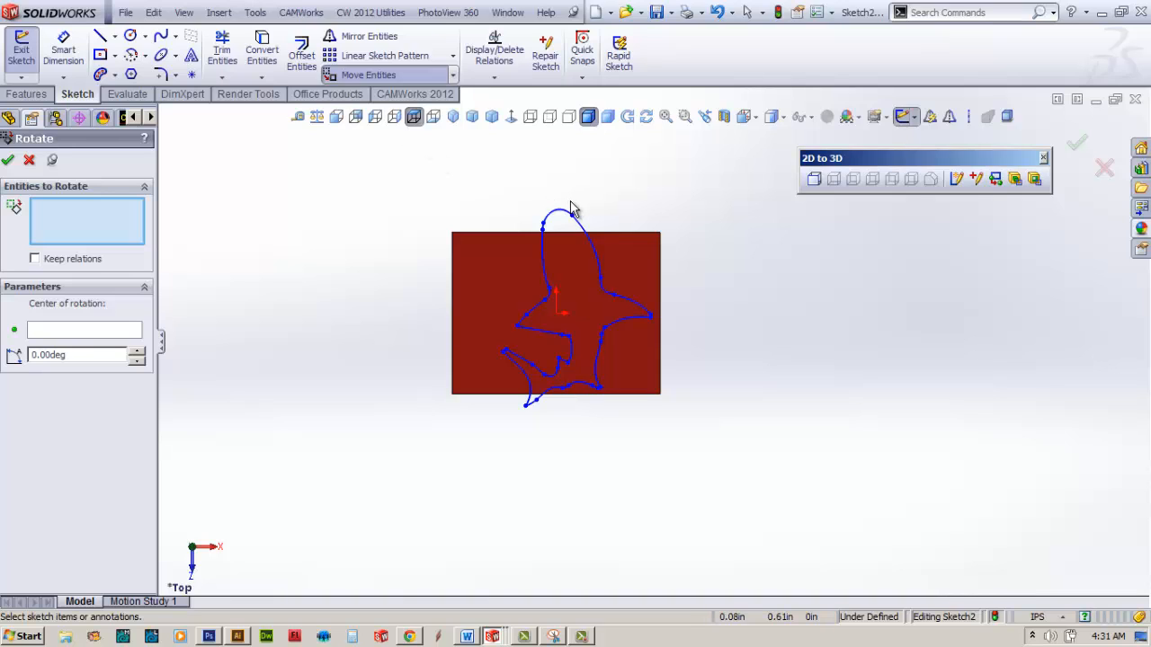
mouse_move(463, 171)
mouse_down()
mouse_move(546, 319)
mouse_move(674, 432)
mouse_up()
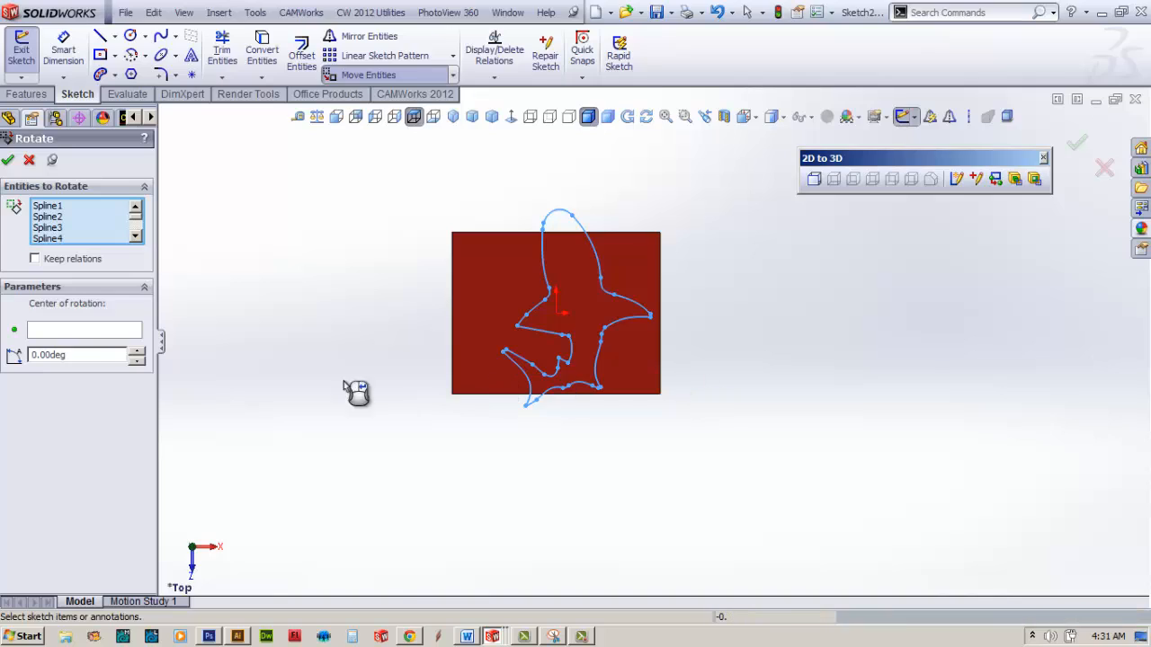
drag(126, 357, 7, 355)
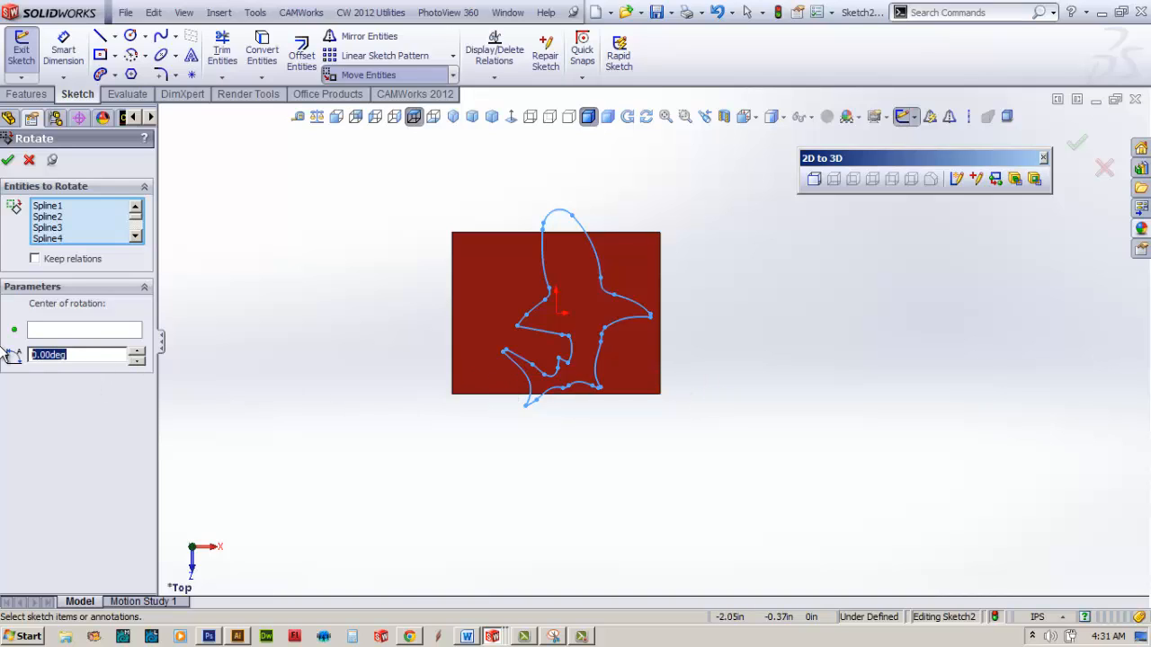
text(90)
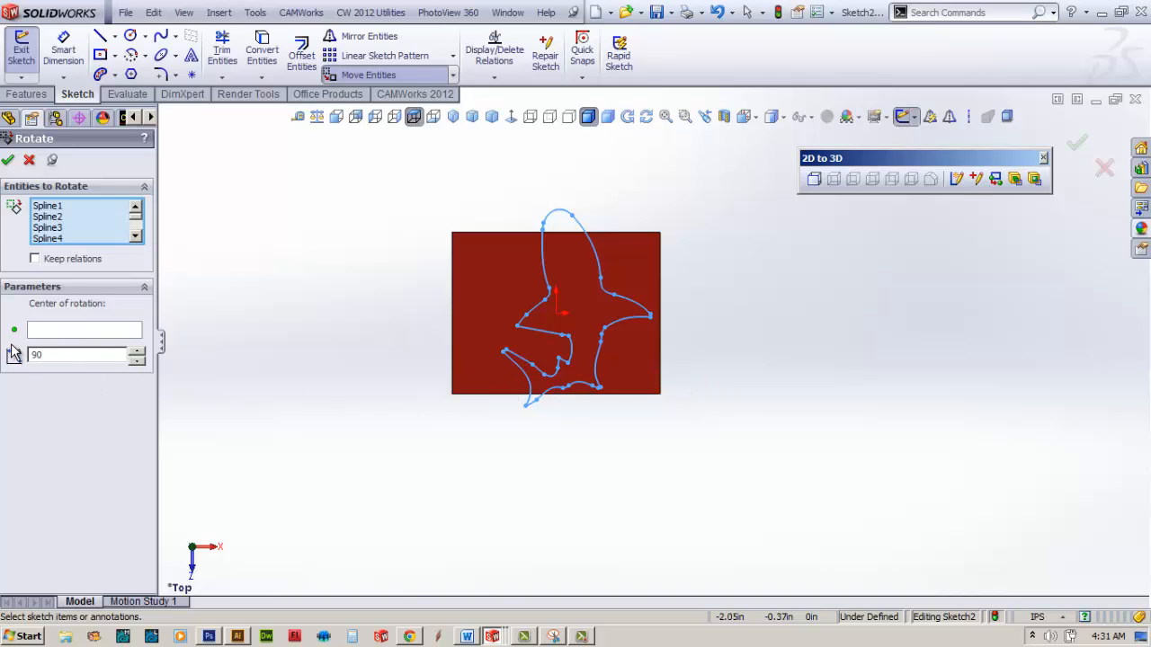
click(73, 227)
key(Escape)
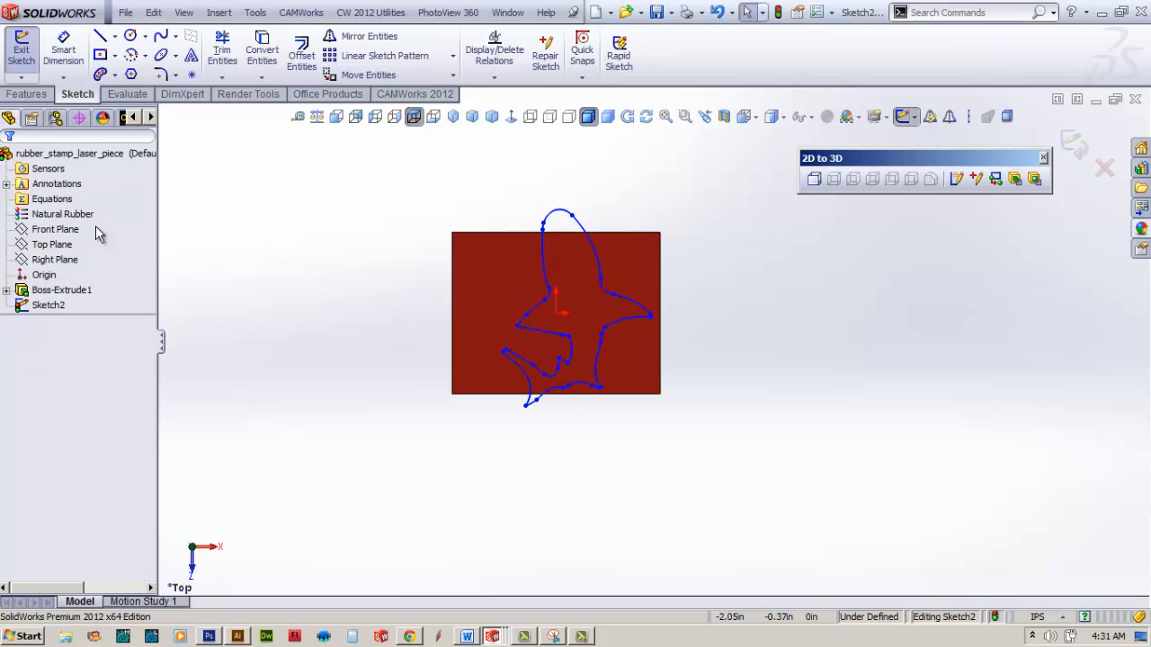
Step: Rotate all the shark splines 90 degrees about the sketch origin
click(392, 78)
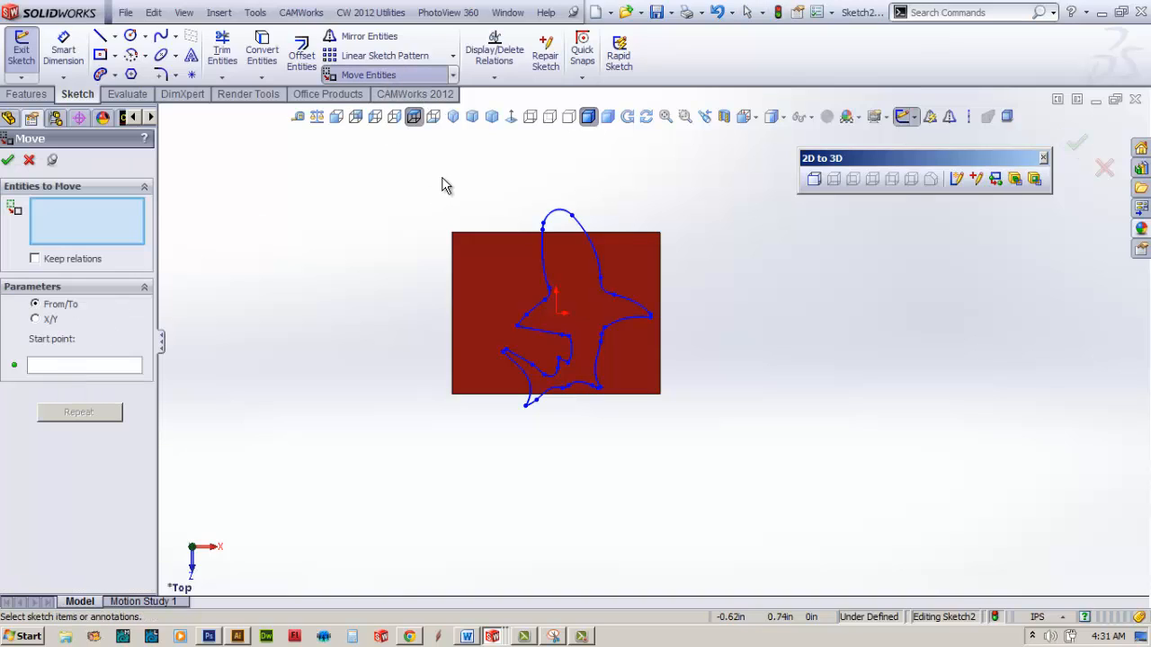
mouse_move(465, 178)
mouse_down()
mouse_move(586, 376)
mouse_move(654, 431)
mouse_up()
click(452, 75)
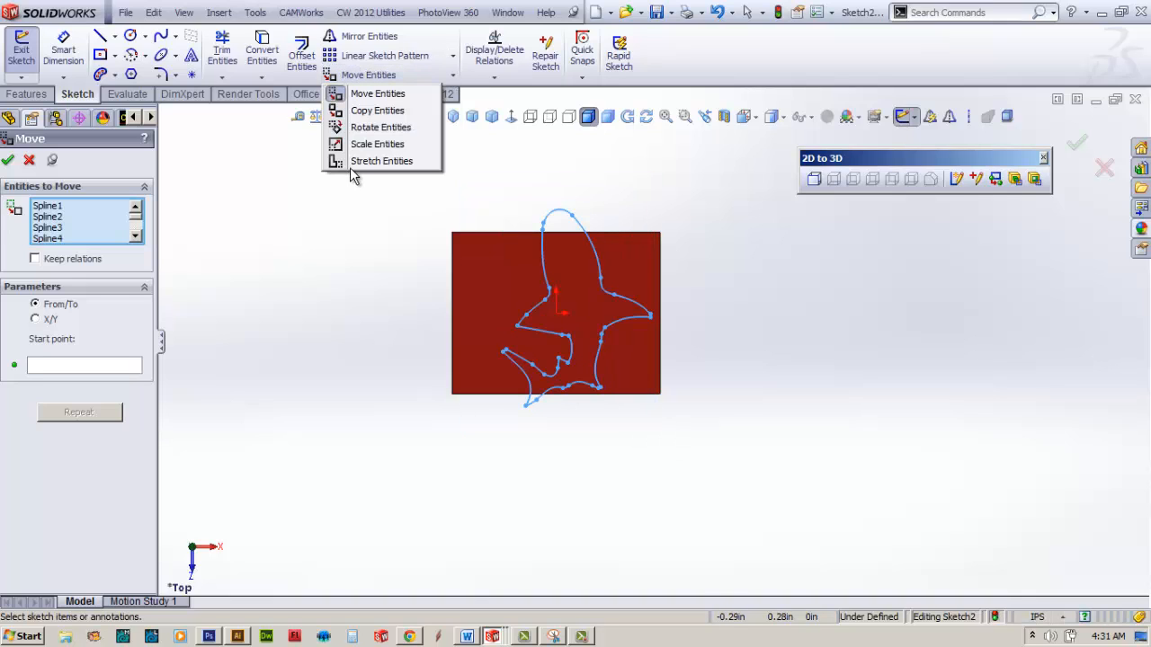
click(354, 128)
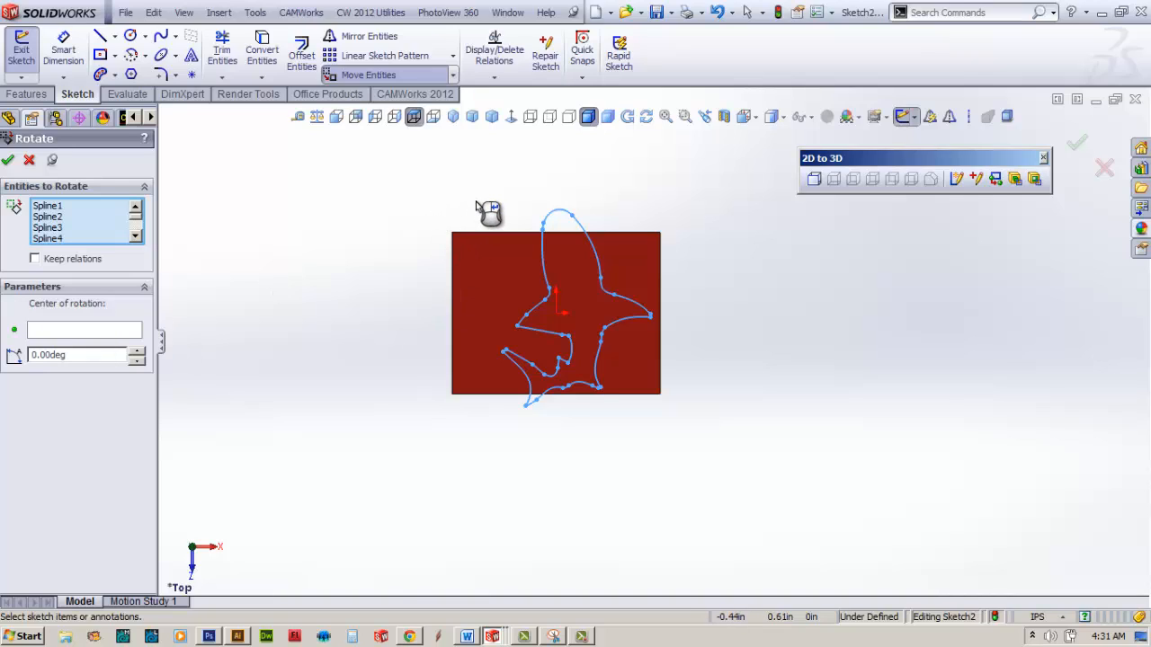
click(89, 333)
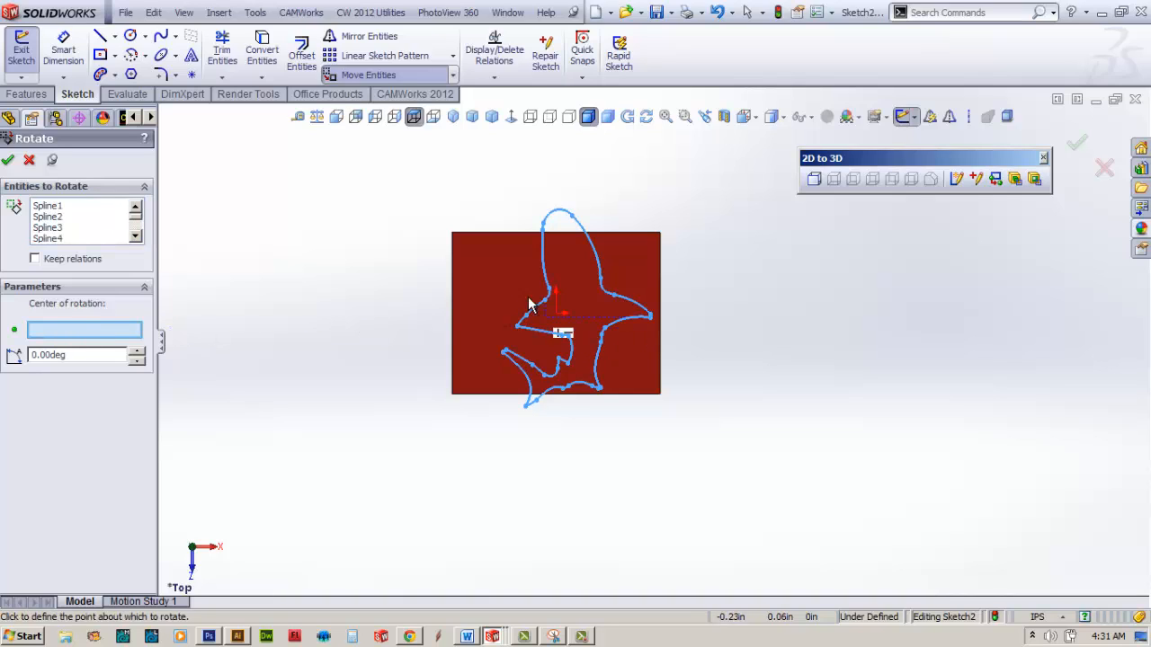
click(558, 312)
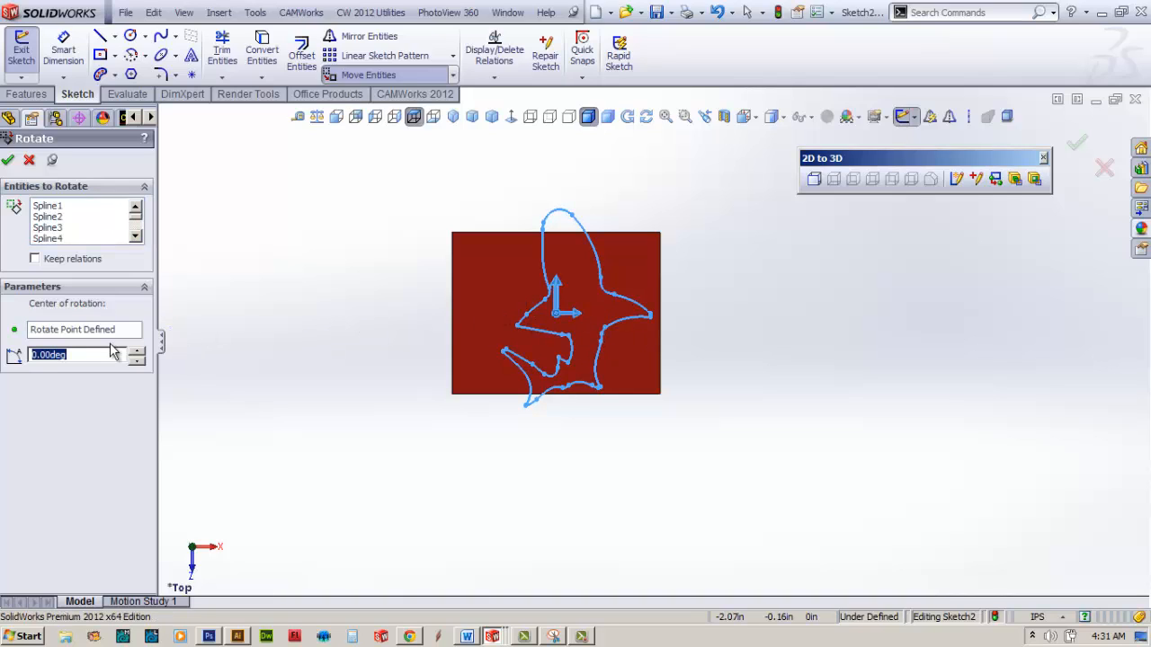
text(90)
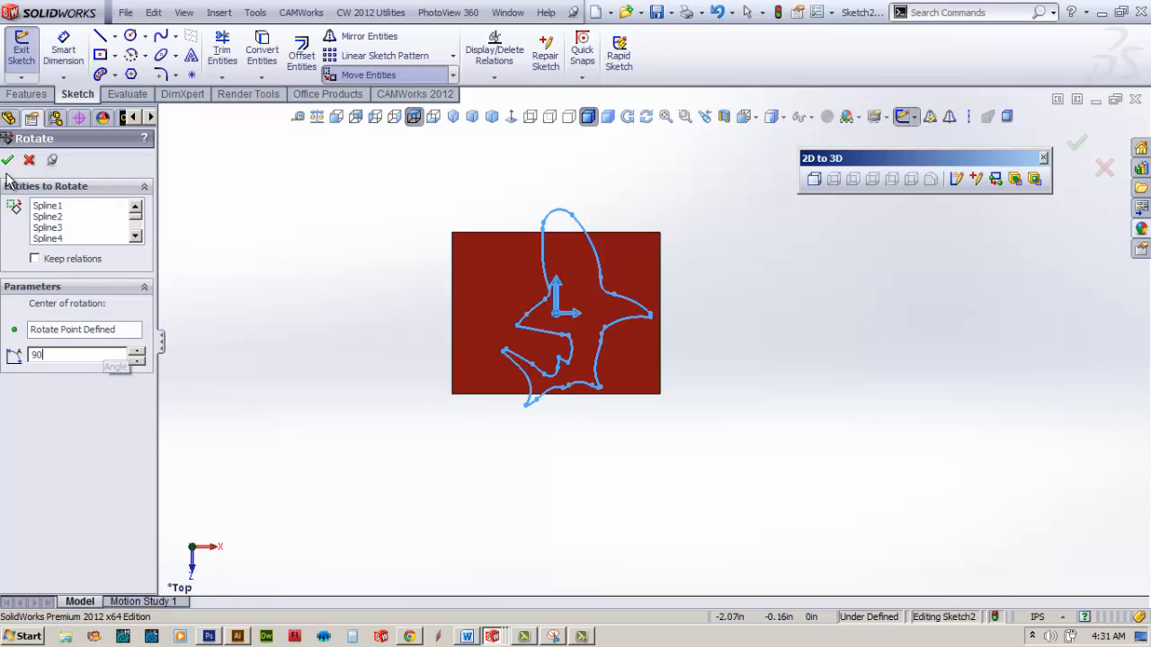
key(Return)
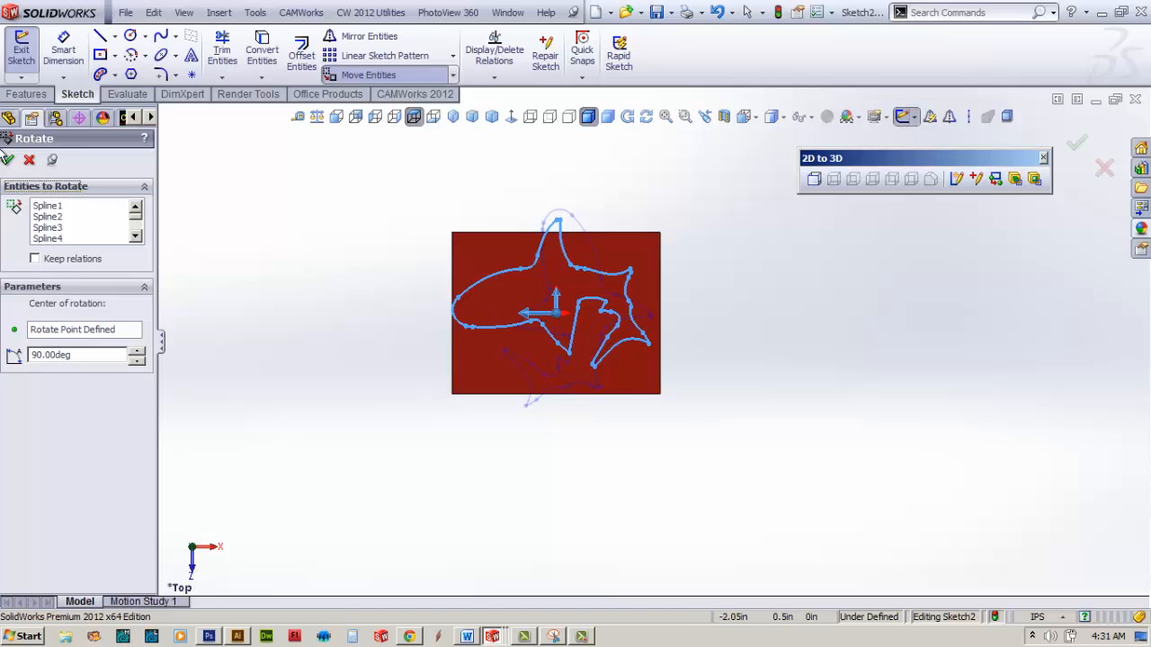
click(8, 160)
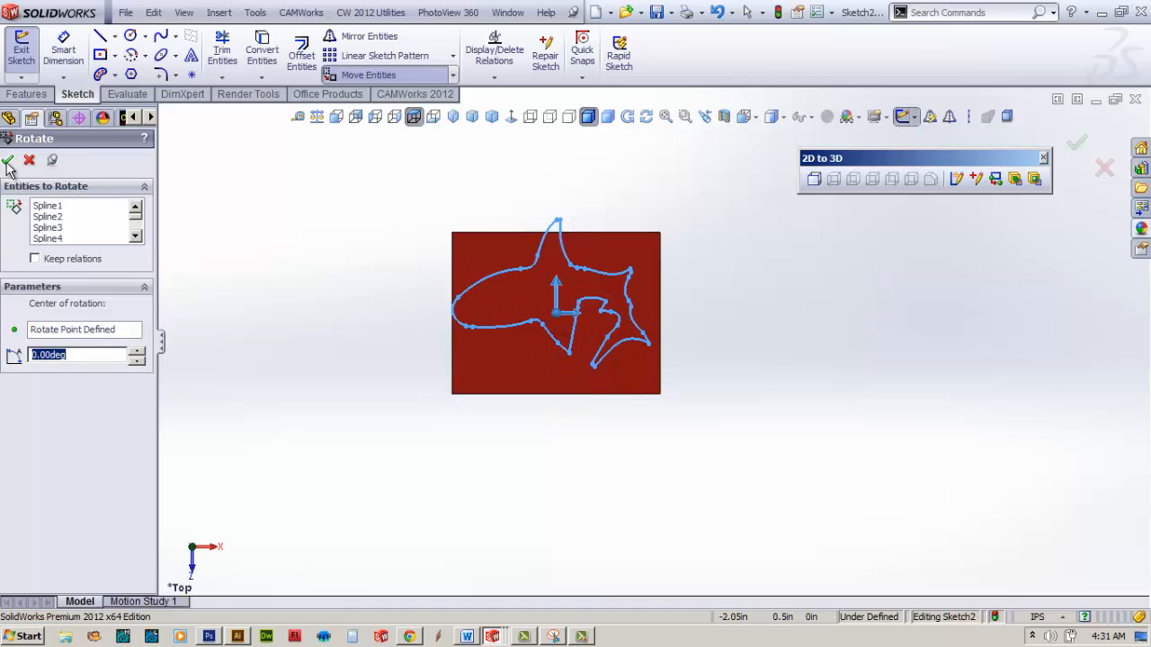
Step: Move all the rotated shark splines slightly downward from a point on the belly curve so the outline fits inside the block's face
click(365, 77)
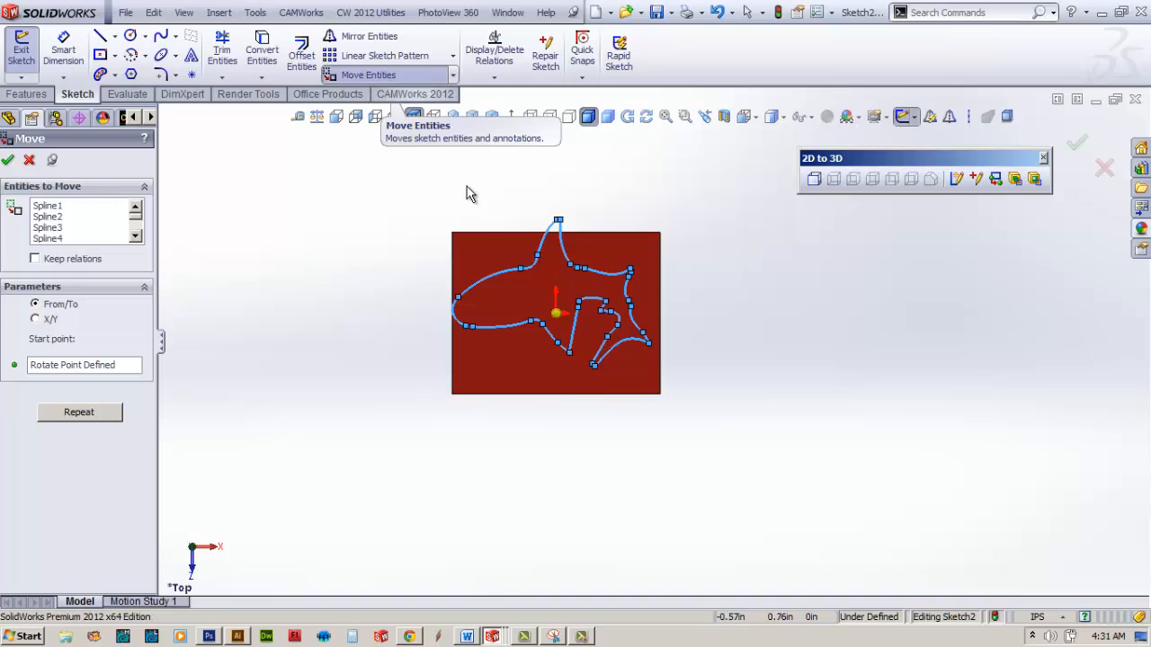
click(579, 305)
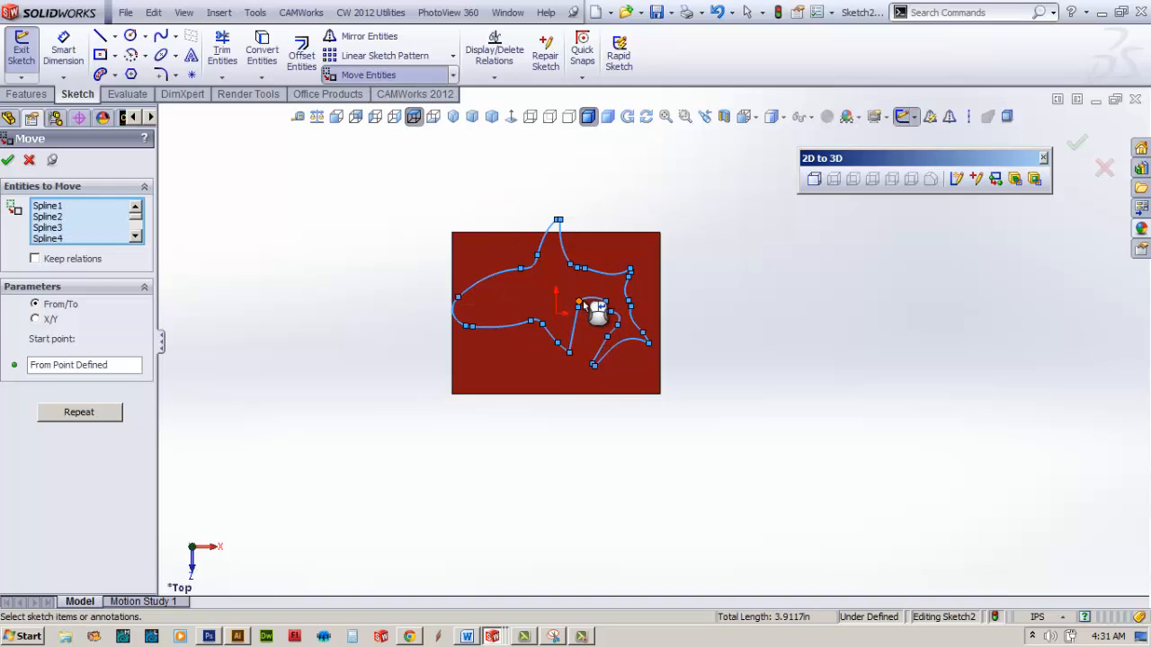
click(584, 306)
click(585, 305)
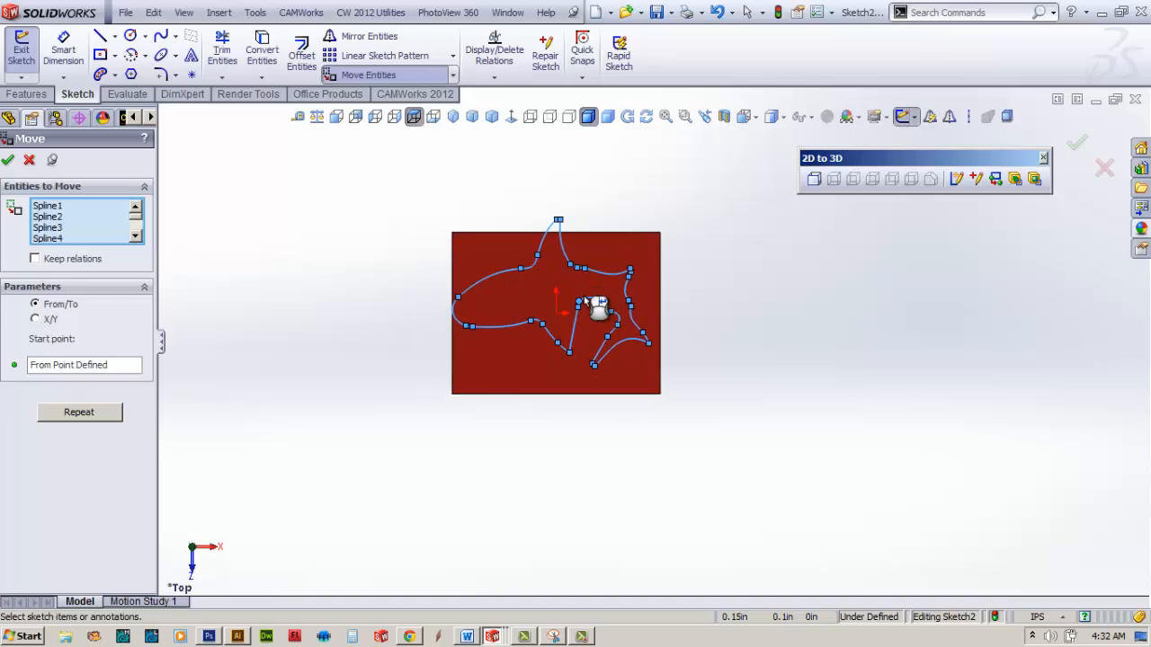
click(67, 369)
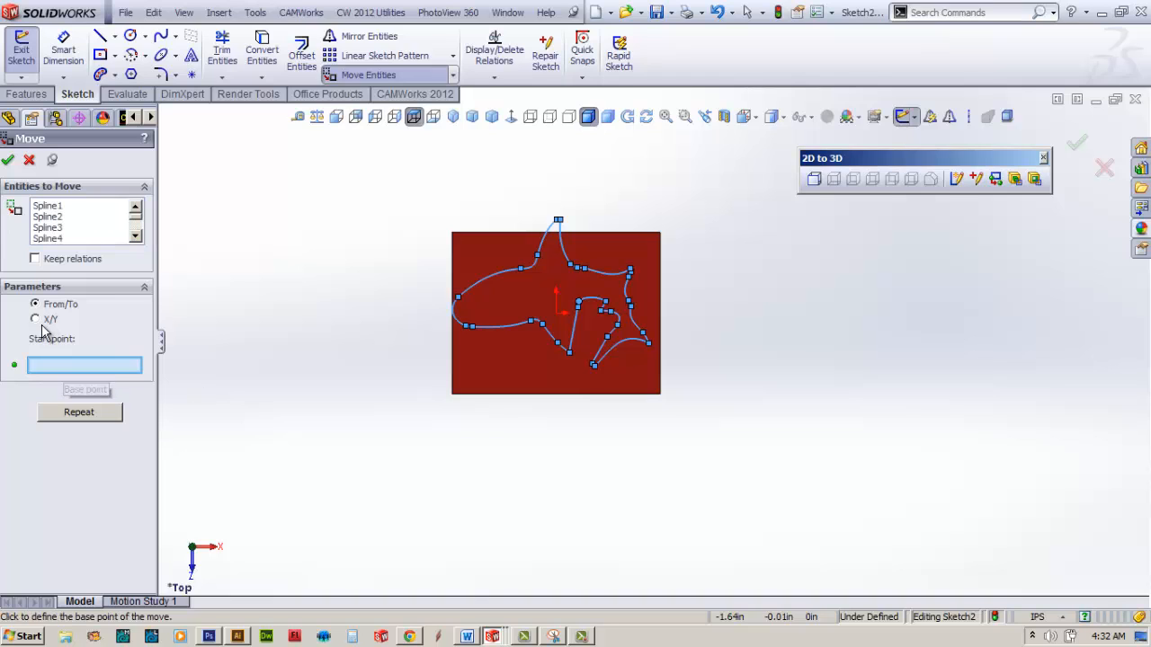
click(492, 328)
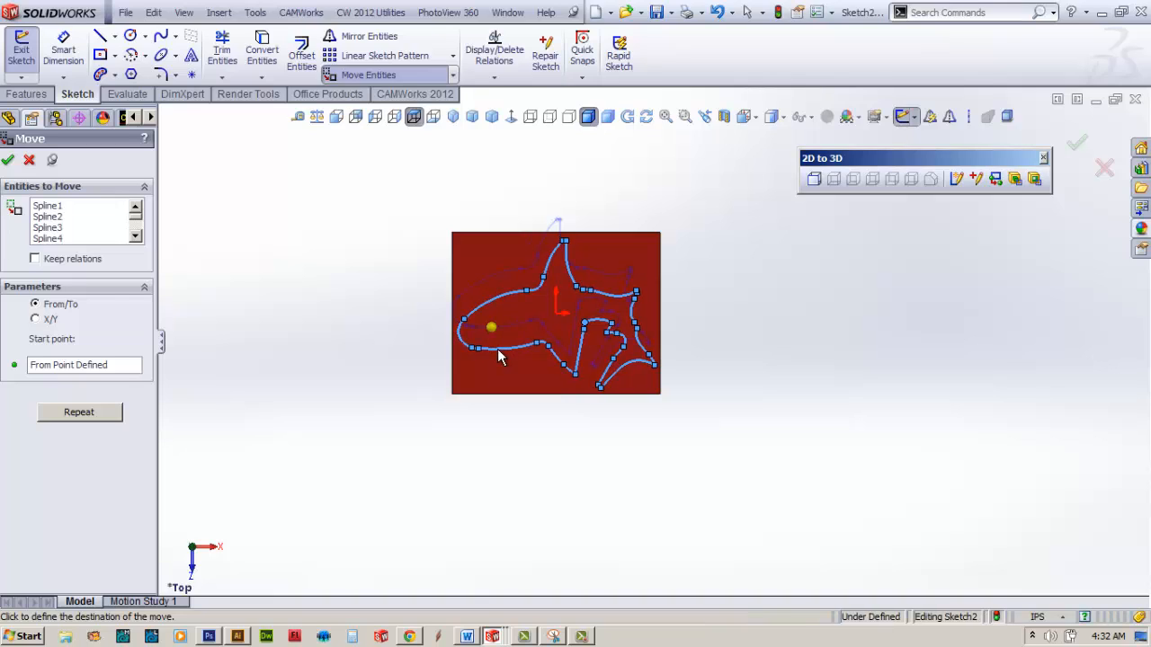
click(497, 348)
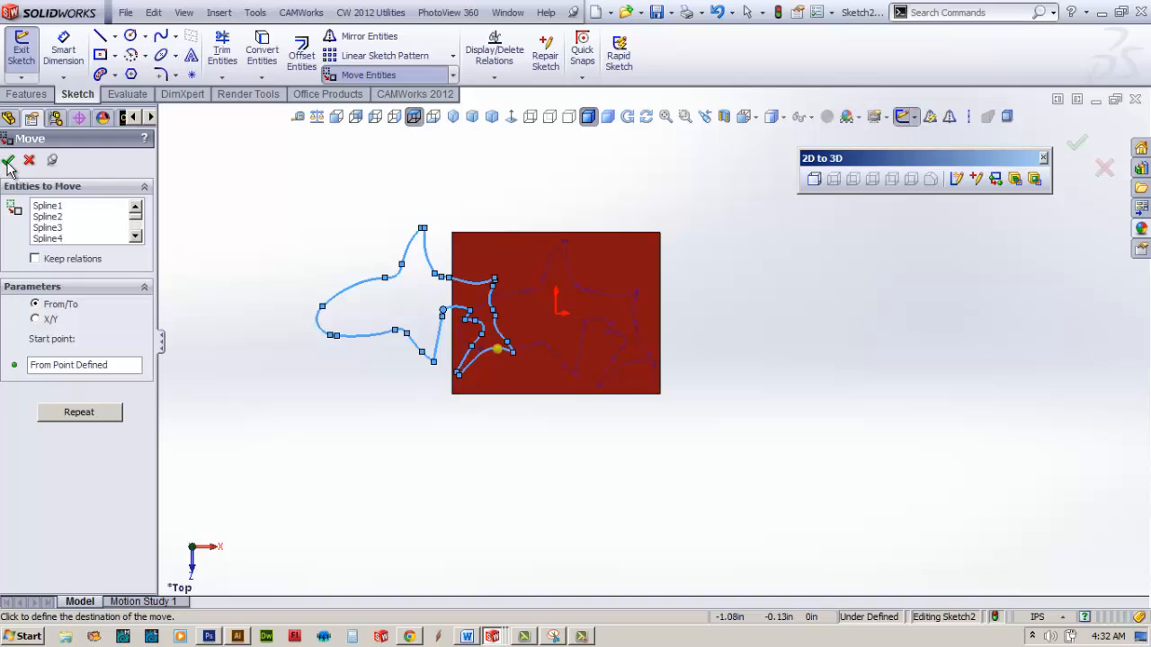
click(8, 162)
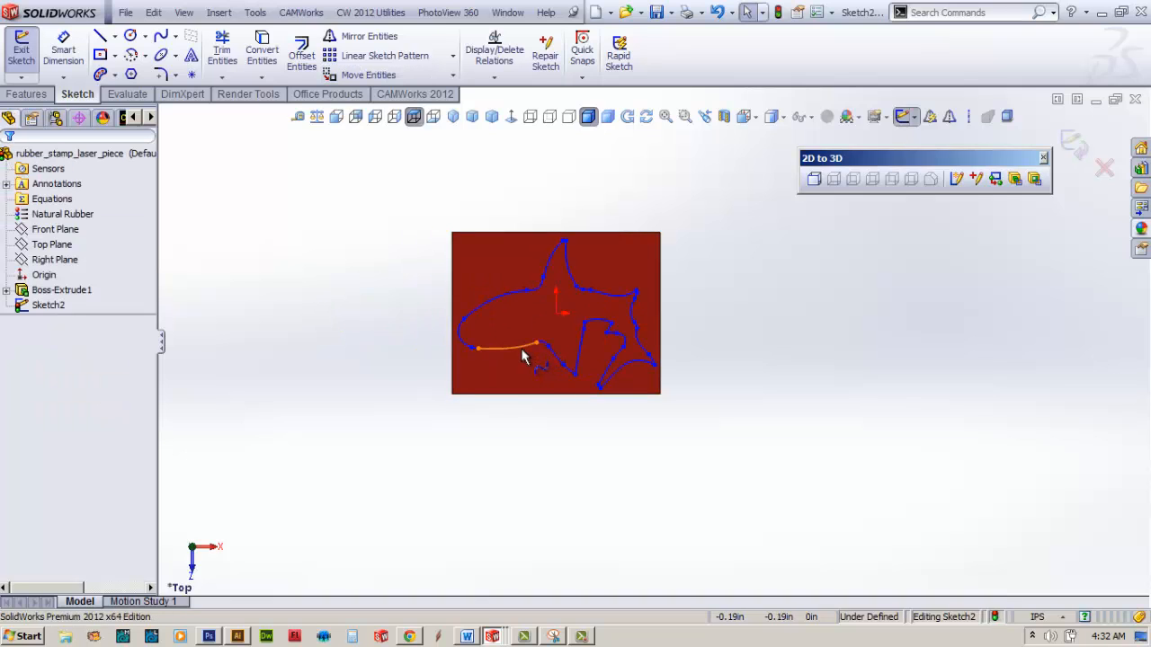
Step: Extrude the shark sketch upward as a 0.125 in blind boss merged with the block and save the part
key(ctrl+7)
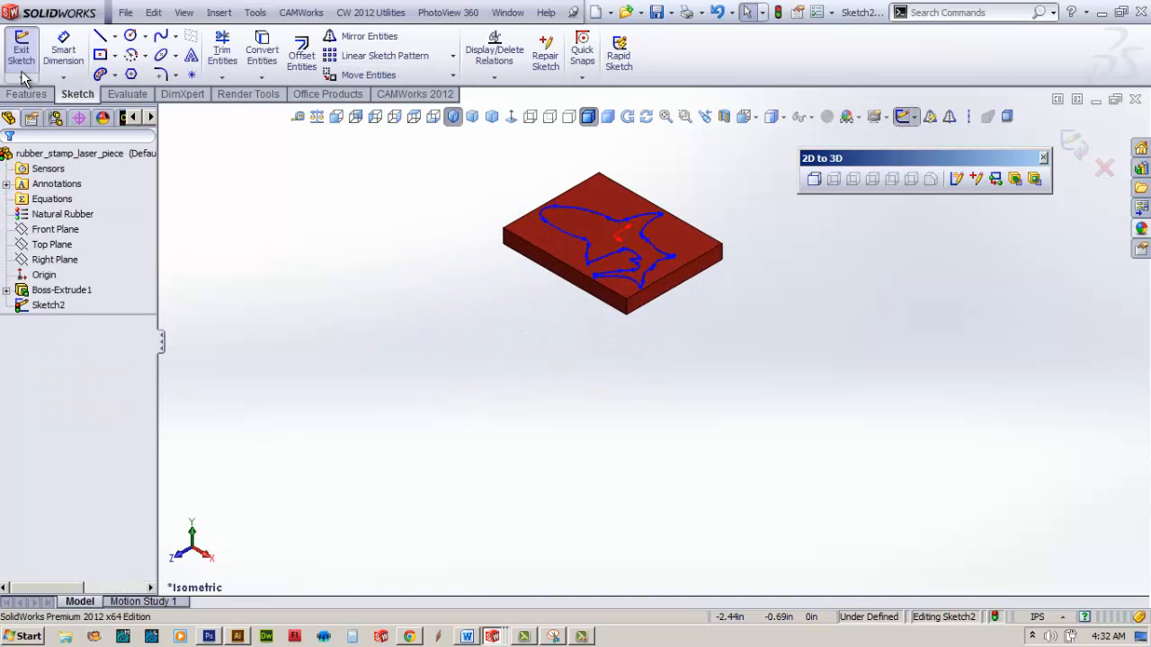
click(26, 93)
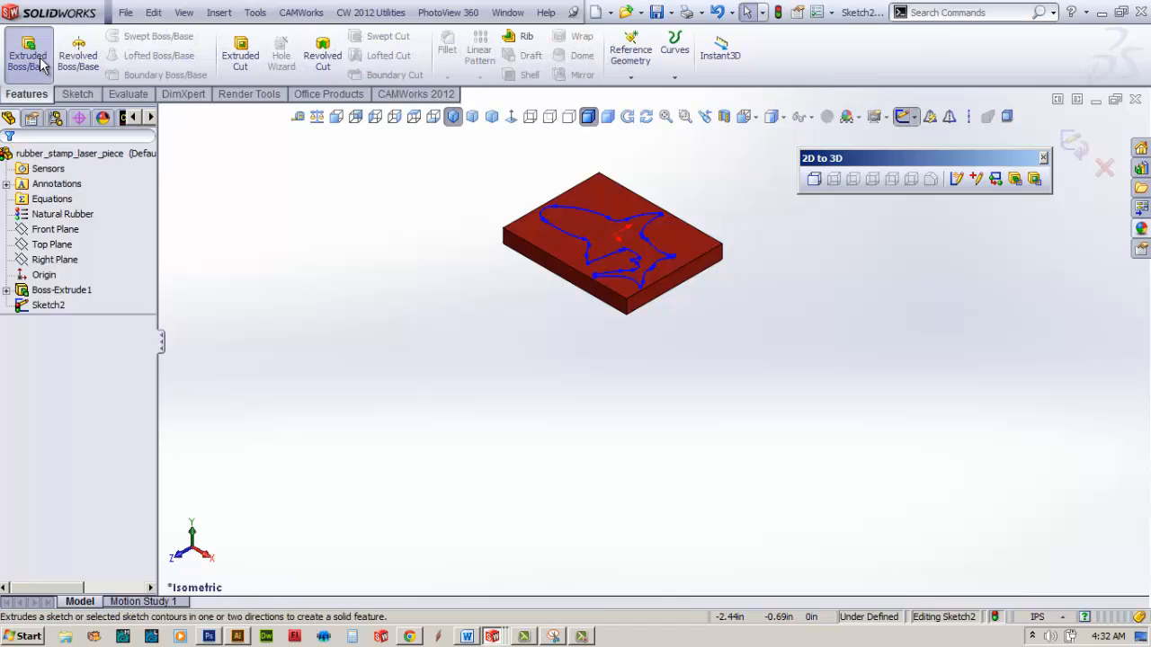
click(40, 63)
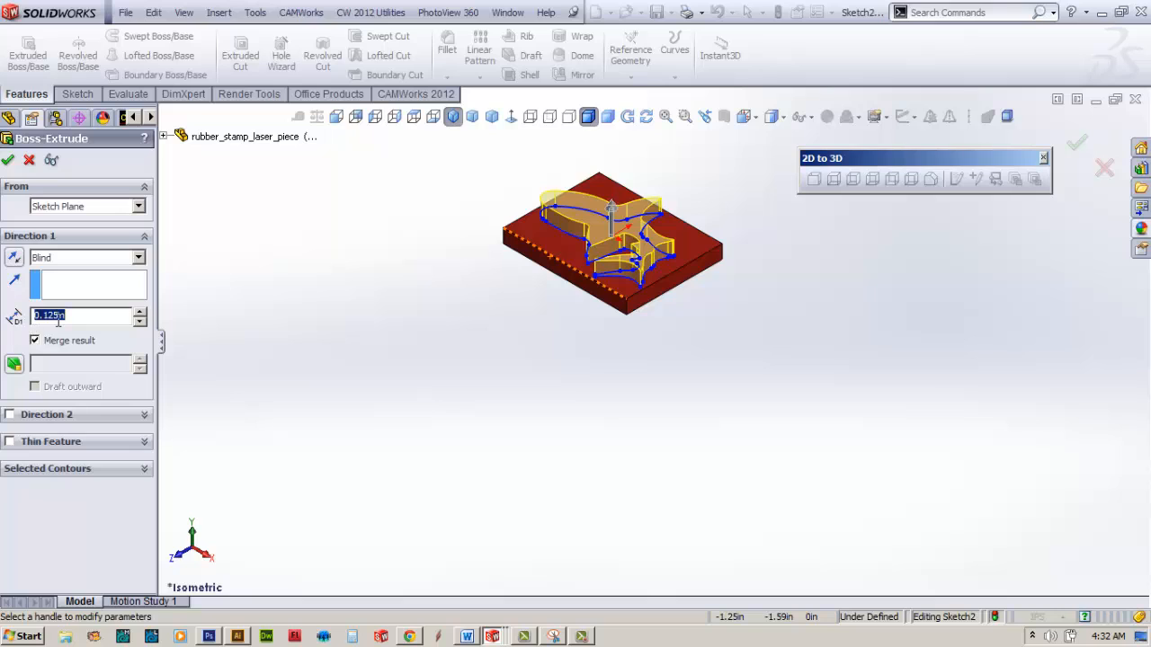
click(7, 159)
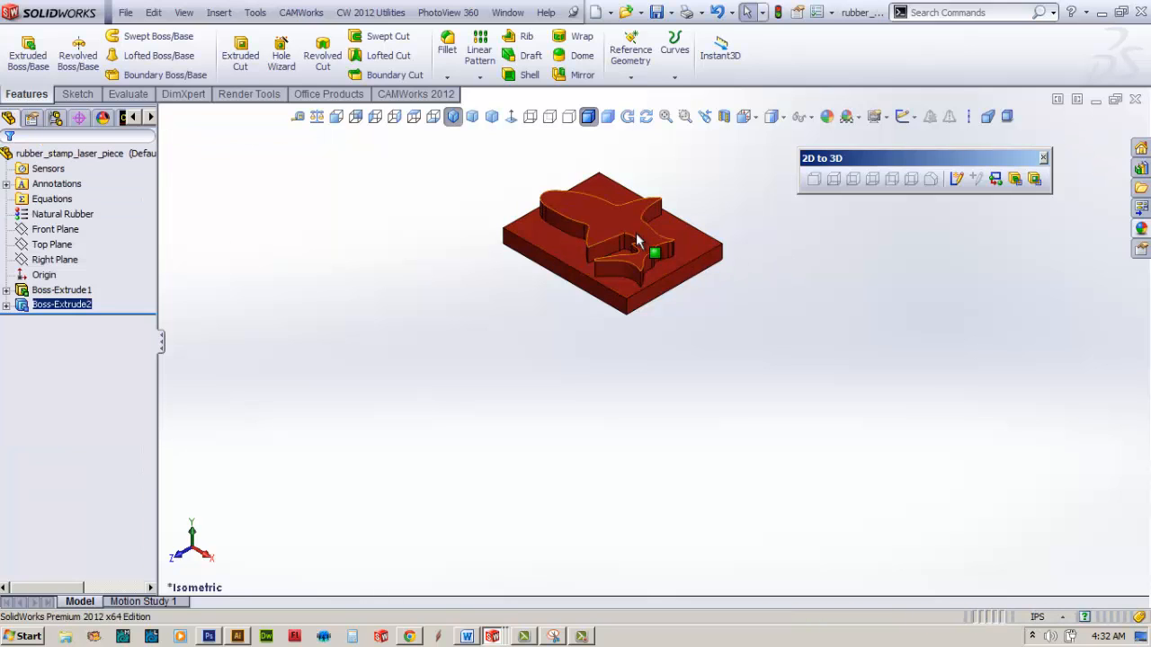
key(f)
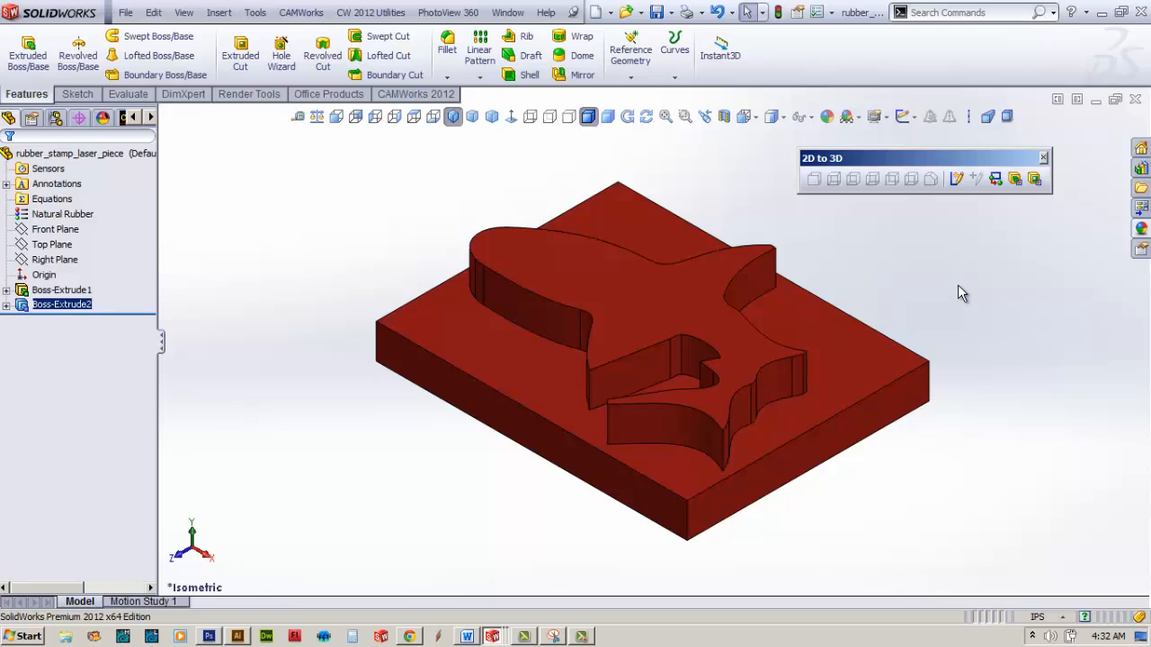
click(657, 13)
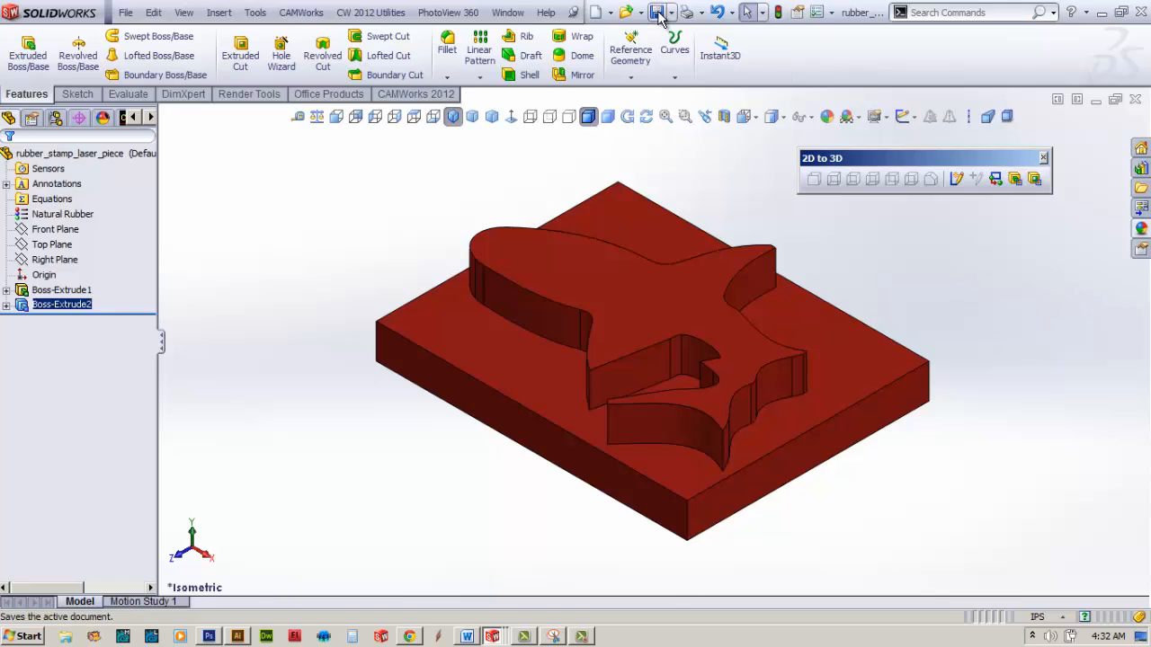